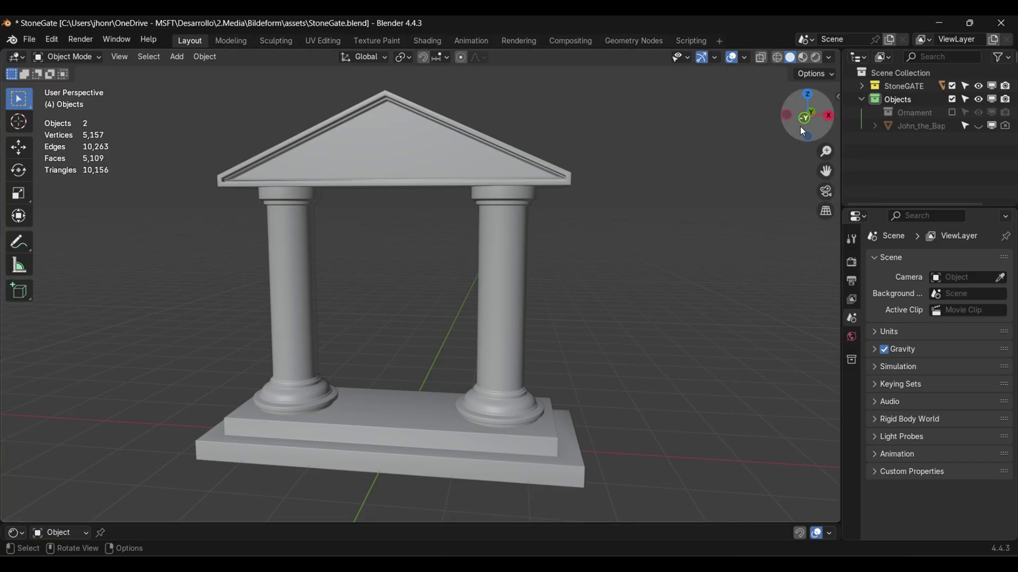
- Examine the stone gate from several angles, including the pediment's inner panel and its Subdivision modifier settings
{"action": "left_click_drag", "start_coordinate": [800, 126], "coordinate": [827, 172]}
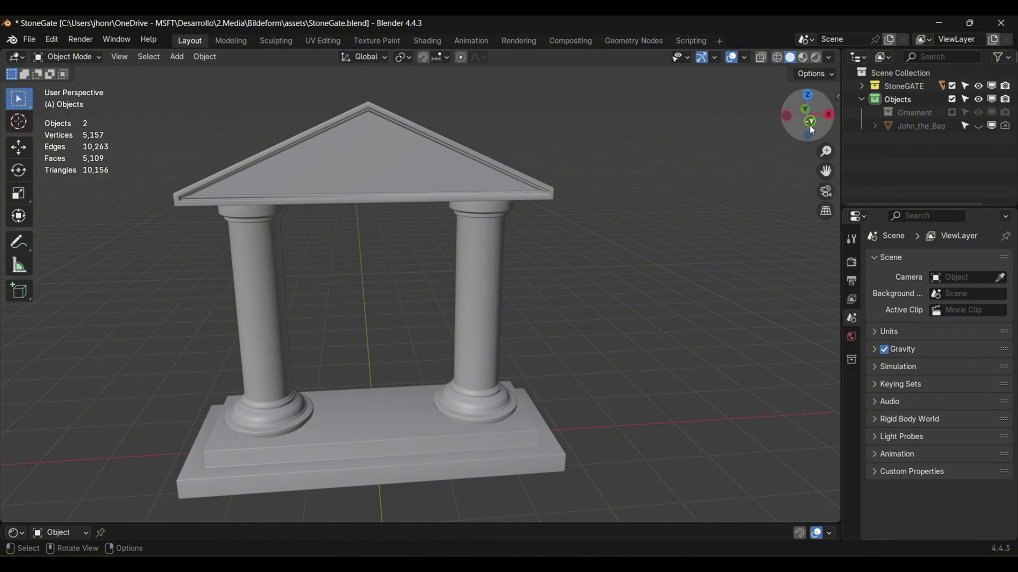
{"action": "left_click_drag", "start_coordinate": [807, 115], "coordinate": [740, 216]}
{"action": "mouse_move", "coordinate": [807, 115]}
{"action": "left_mouse_down"}
{"action": "mouse_move", "coordinate": [795, 127]}
{"action": "mouse_move", "coordinate": [824, 125]}
{"action": "mouse_move", "coordinate": [807, 113]}
{"action": "mouse_move", "coordinate": [817, 150]}
{"action": "mouse_move", "coordinate": [862, 129]}
{"action": "mouse_move", "coordinate": [810, 114]}
{"action": "left_mouse_up"}
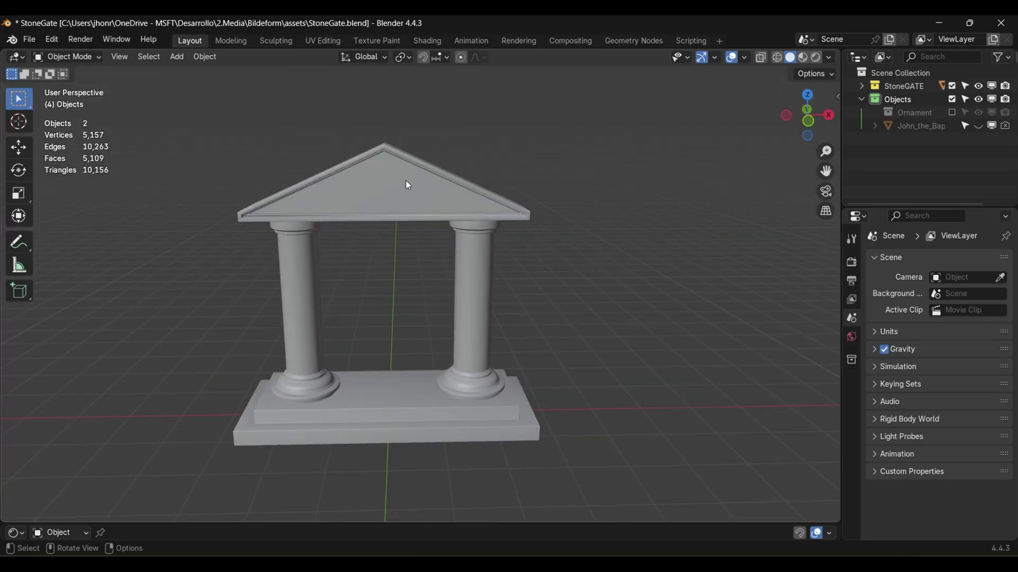
{"action": "left_click", "coordinate": [401, 180]}
{"action": "left_click", "coordinate": [874, 282]}
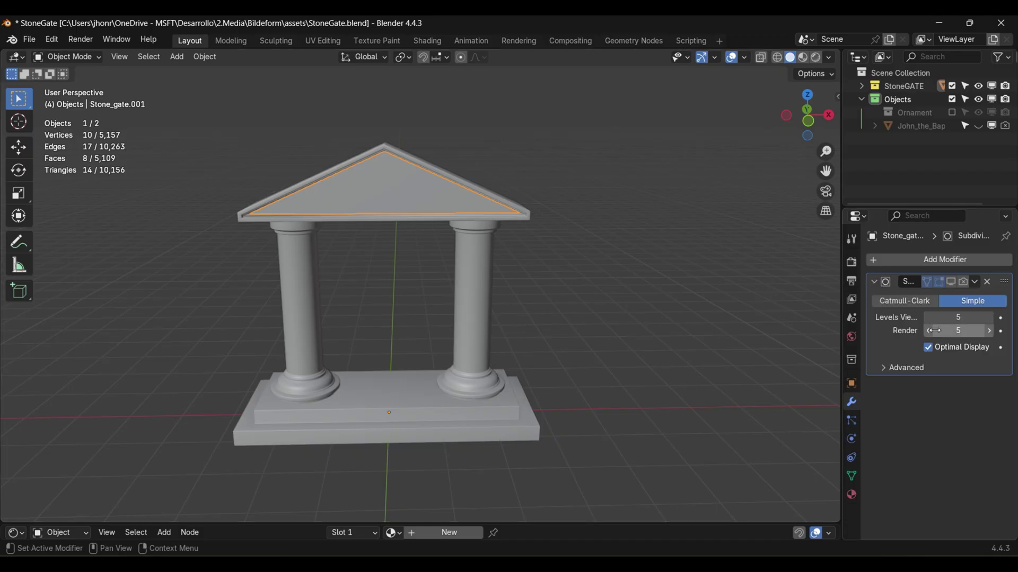
{"action": "left_click", "coordinate": [873, 281]}
{"action": "scroll", "coordinate": [392, 189], "scroll_direction": "up", "scroll_amount": 2}
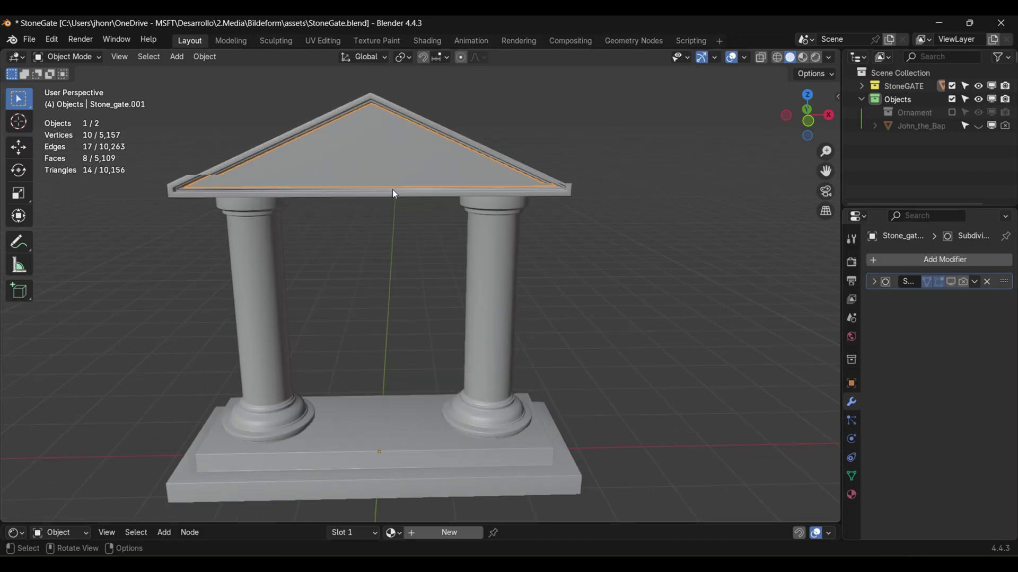
{"action": "scroll", "coordinate": [393, 189], "scroll_direction": "up", "scroll_amount": 1}
{"action": "middle_click_drag", "start_coordinate": [392, 190], "coordinate": [374, 241], "text": "shift"}
{"action": "scroll", "coordinate": [375, 242], "scroll_direction": "up", "scroll_amount": 2}
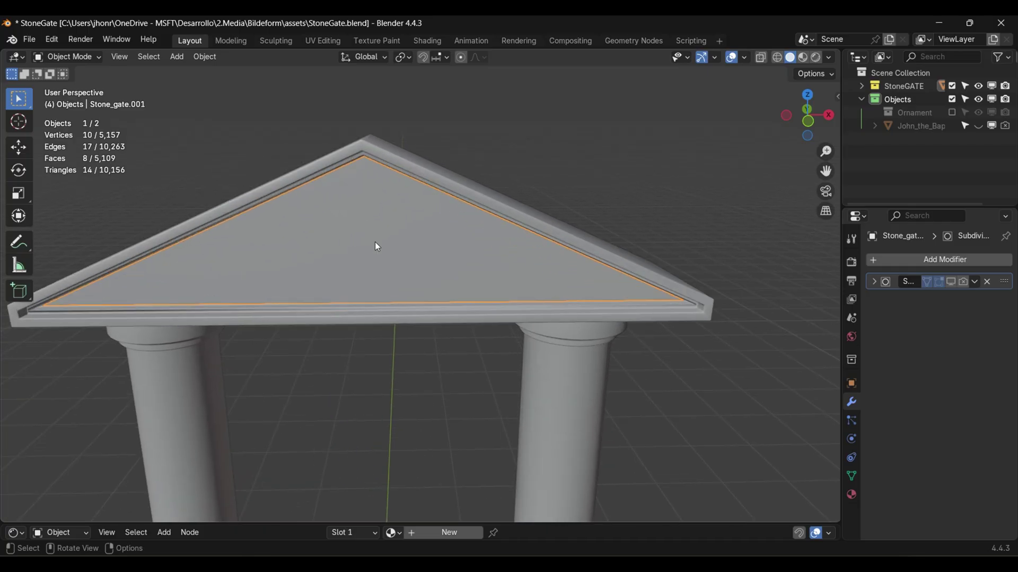
{"action": "scroll", "coordinate": [371, 216], "scroll_direction": "up", "scroll_amount": 1}
{"action": "left_click_drag", "start_coordinate": [808, 113], "coordinate": [801, 120]}
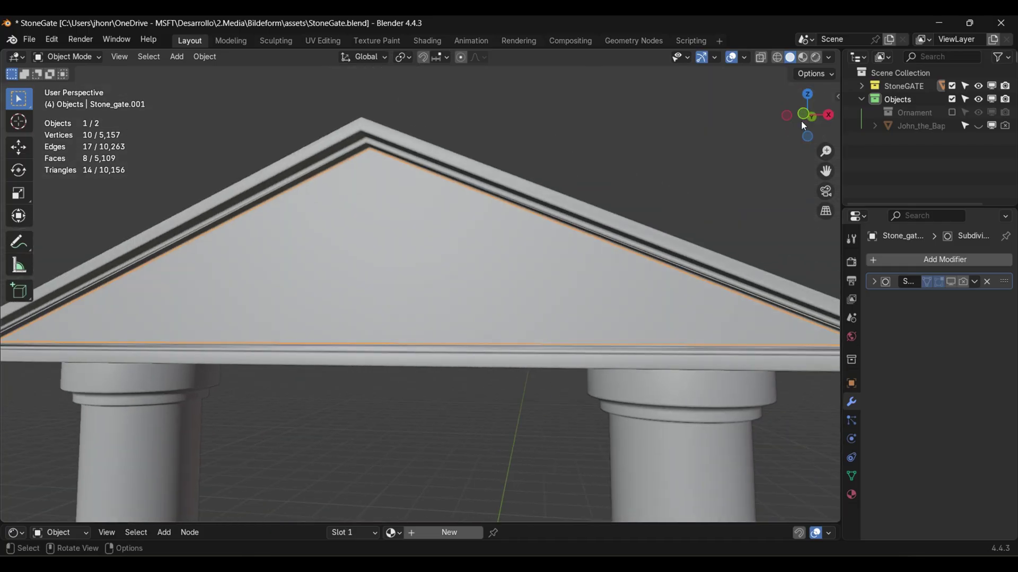
{"action": "scroll", "coordinate": [581, 302], "scroll_direction": "down", "scroll_amount": 4}
{"action": "left_click_drag", "start_coordinate": [826, 171], "coordinate": [798, 114]}
- Enable the Ornament collection and unhide the John_the_Baptist object to view both beside the gate
{"action": "left_click", "coordinate": [952, 113]}
{"action": "left_click", "coordinate": [978, 126]}
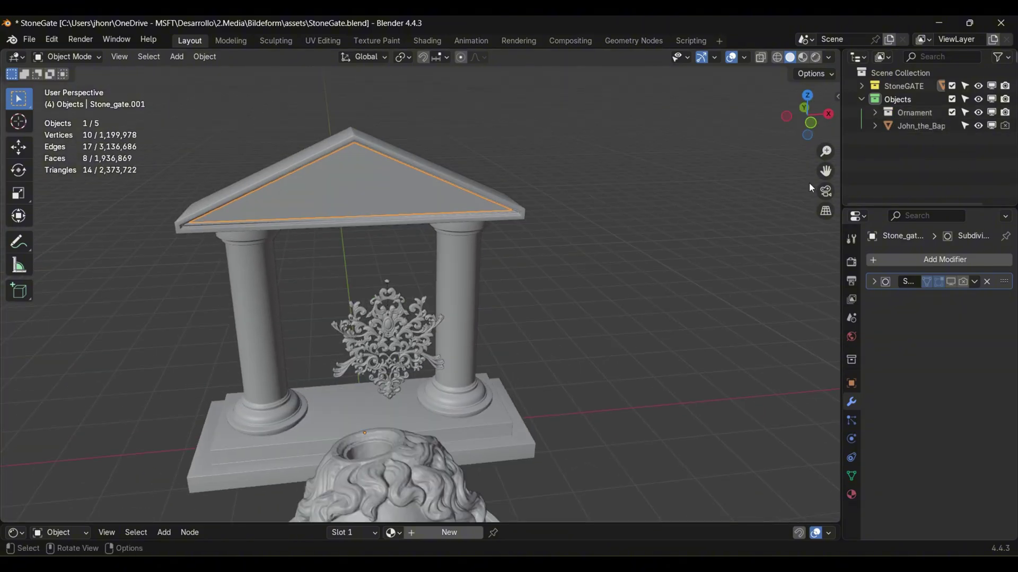
{"action": "scroll", "coordinate": [762, 251], "scroll_direction": "down", "scroll_amount": 2}
{"action": "left_click_drag", "start_coordinate": [826, 171], "coordinate": [838, 66]}
{"action": "scroll", "coordinate": [374, 390], "scroll_direction": "up", "scroll_amount": 1}
{"action": "mouse_move", "coordinate": [807, 115]}
{"action": "left_mouse_down"}
{"action": "mouse_move", "coordinate": [836, 109]}
{"action": "mouse_move", "coordinate": [815, 112]}
{"action": "left_mouse_up"}
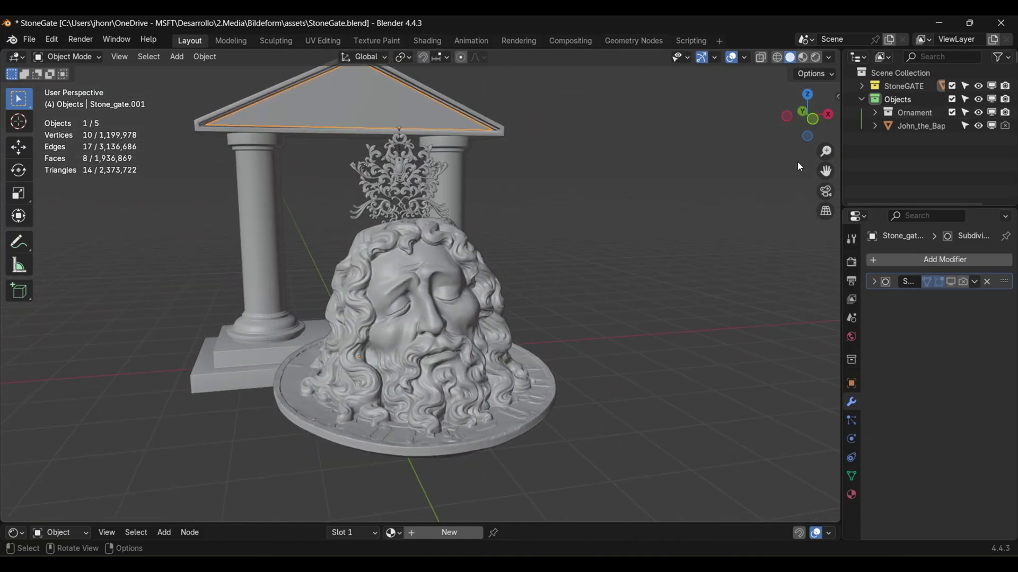
{"action": "left_click_drag", "start_coordinate": [826, 171], "coordinate": [825, 287]}
{"action": "scroll", "coordinate": [416, 283], "scroll_direction": "up", "scroll_amount": 3}
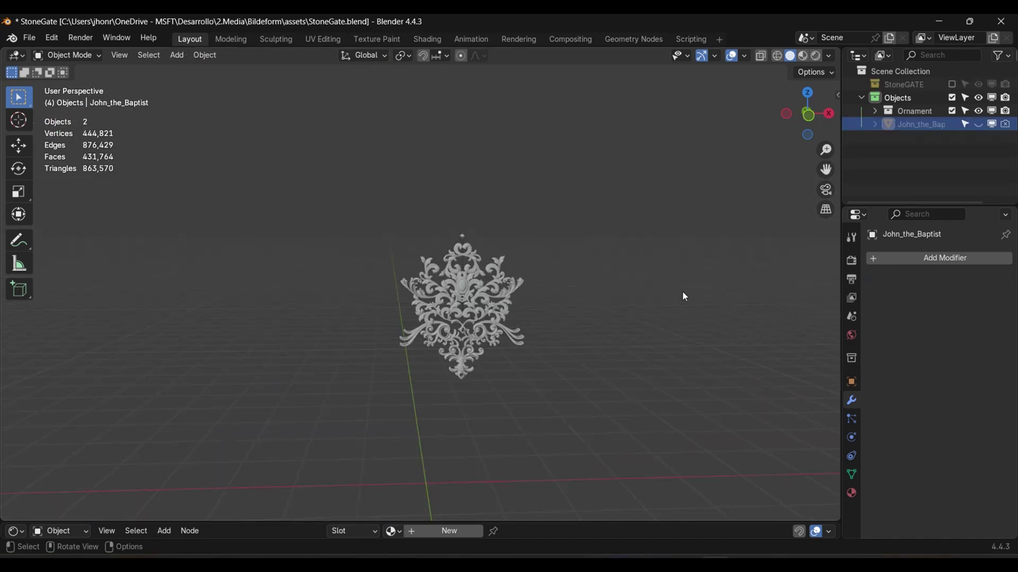
- Set up a Bildeform camera and assign the Oranment object as its target
{"action": "left_click_drag", "start_coordinate": [809, 113], "coordinate": [819, 115]}
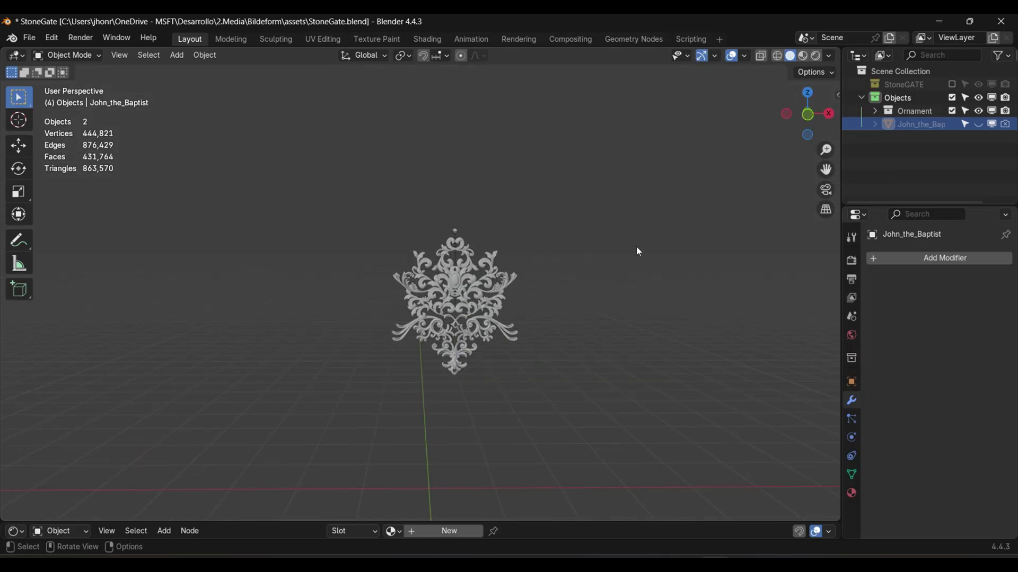
{"action": "key", "text": "n"}
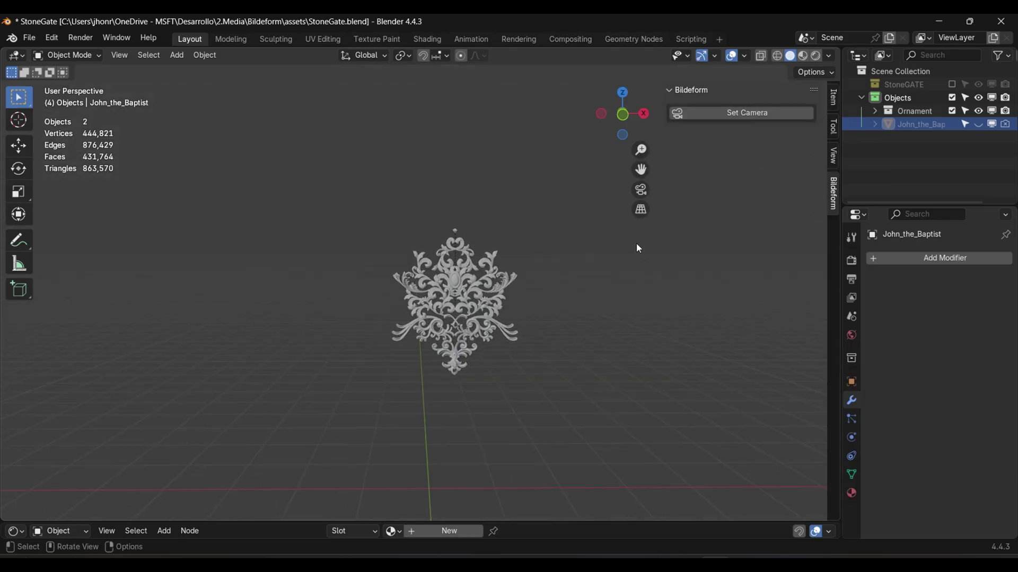
{"action": "left_click", "coordinate": [874, 110]}
{"action": "left_click", "coordinate": [911, 125]}
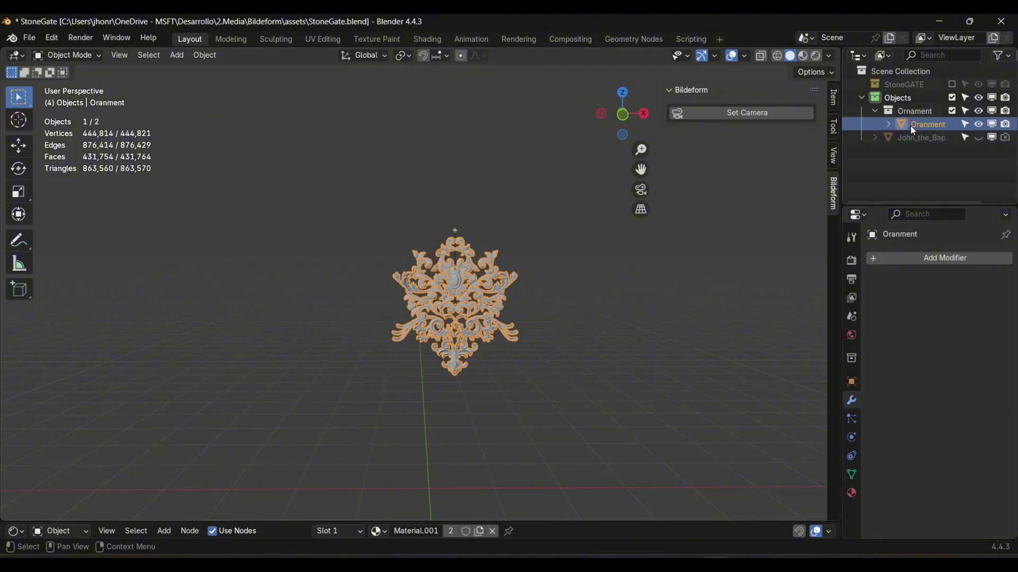
{"action": "left_click", "coordinate": [759, 113]}
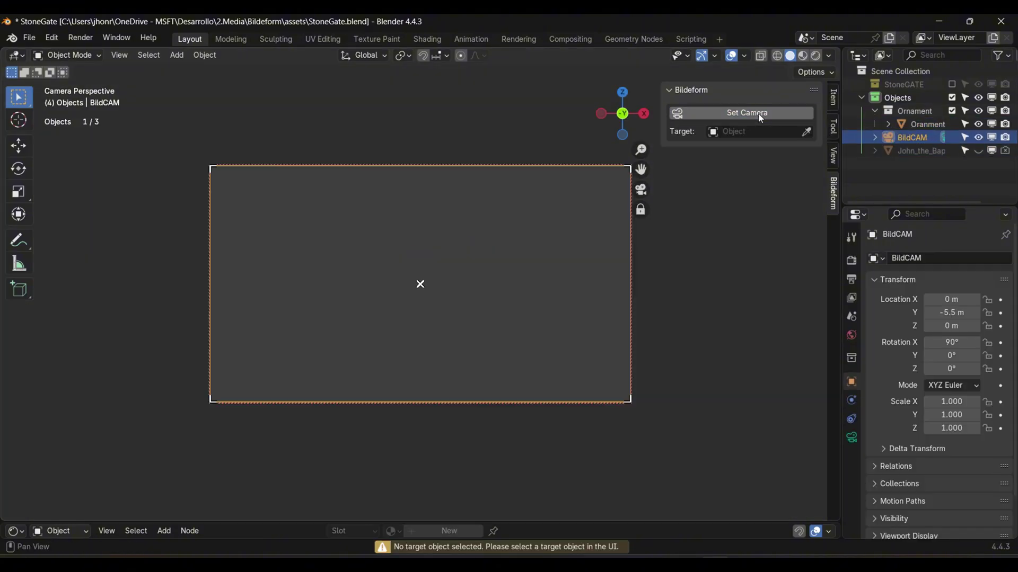
{"action": "left_click", "coordinate": [752, 132]}
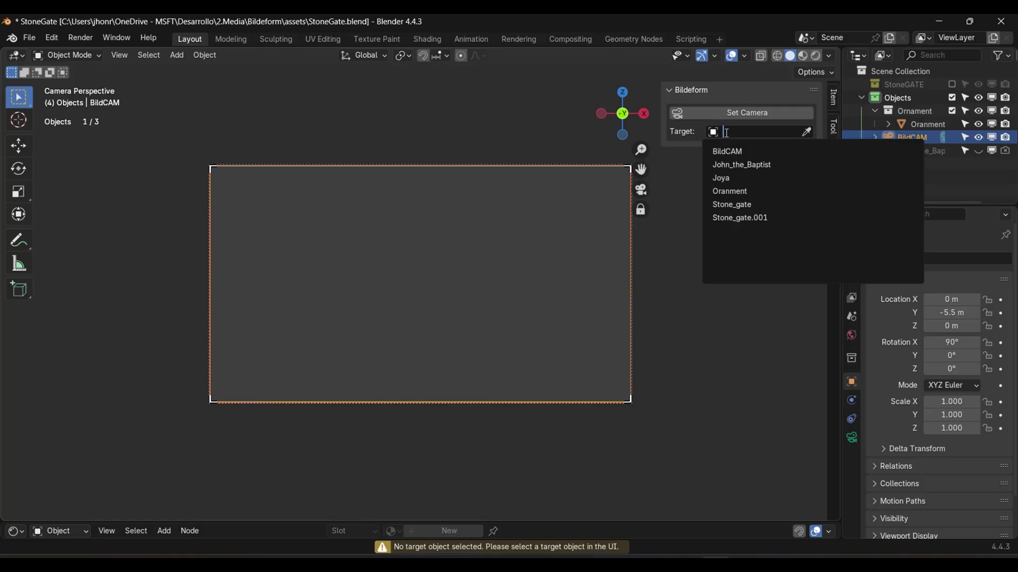
{"action": "left_click", "coordinate": [739, 192]}
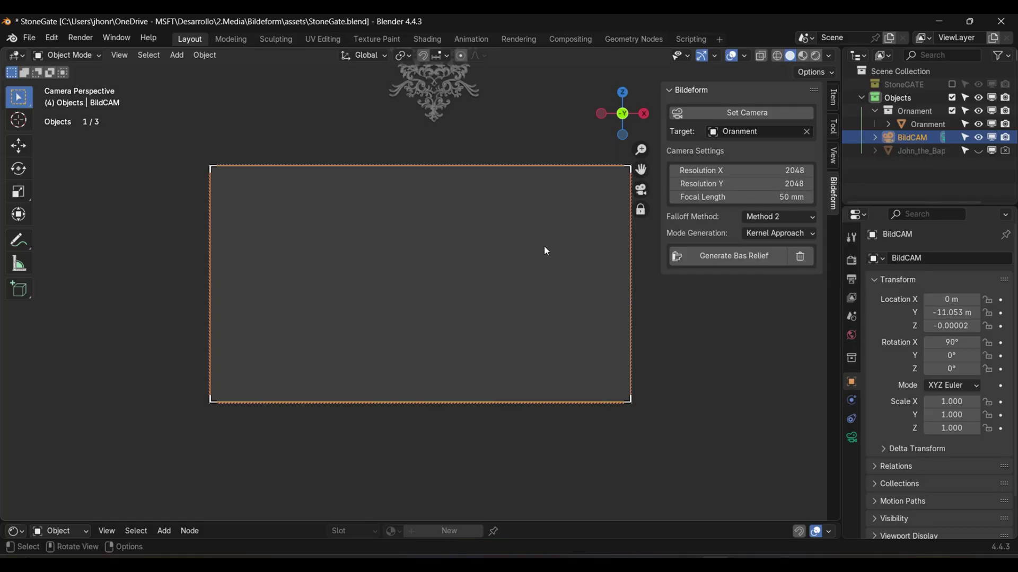
- Bring the Bildeform camera closer to the ornament and centre it within the camera frame
{"action": "scroll", "coordinate": [534, 239], "scroll_direction": "up", "scroll_amount": 6}
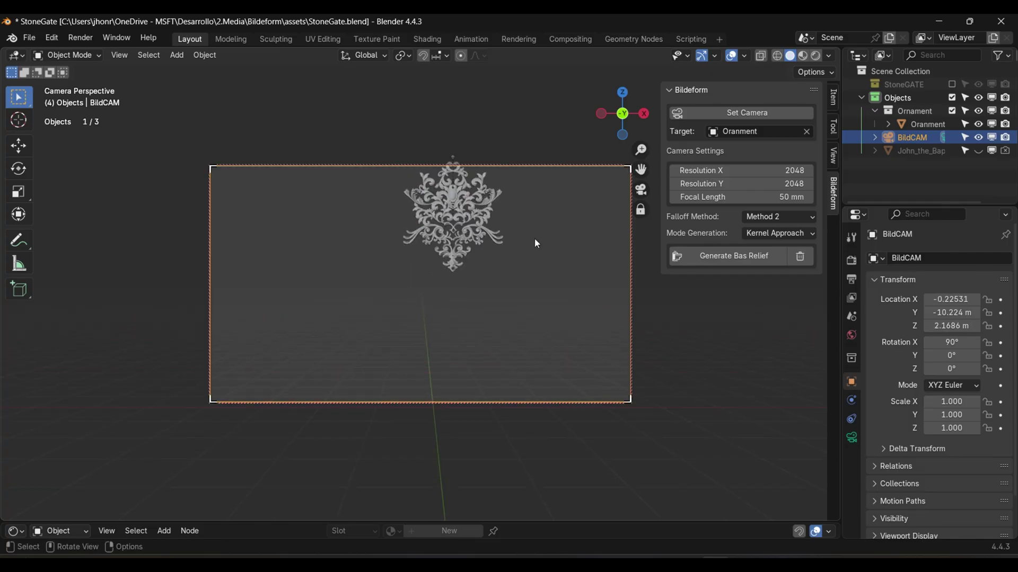
{"action": "left_click_drag", "start_coordinate": [641, 169], "coordinate": [571, 175]}
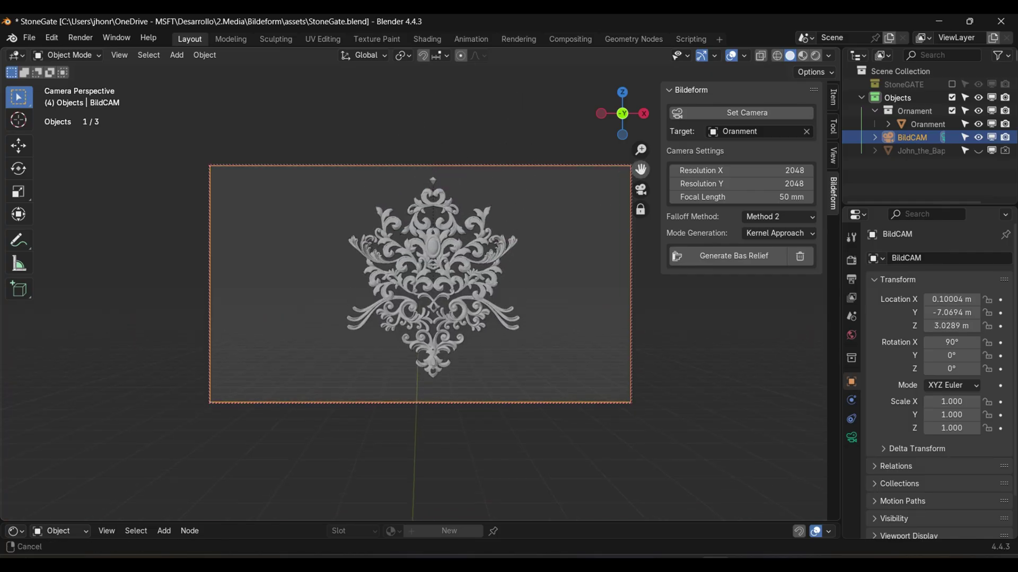
{"action": "scroll", "coordinate": [508, 241], "scroll_direction": "up", "scroll_amount": 2}
{"action": "scroll", "coordinate": [510, 244], "scroll_direction": "down", "scroll_amount": 2}
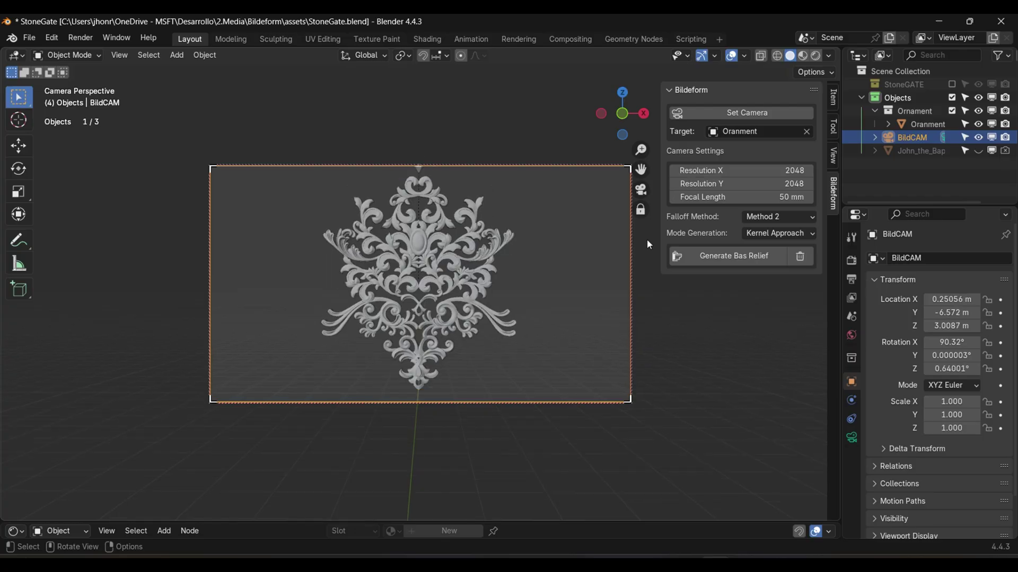
- Set the Bildeform camera resolution to 4096 in both X and Y
{"action": "left_click", "coordinate": [761, 174]}
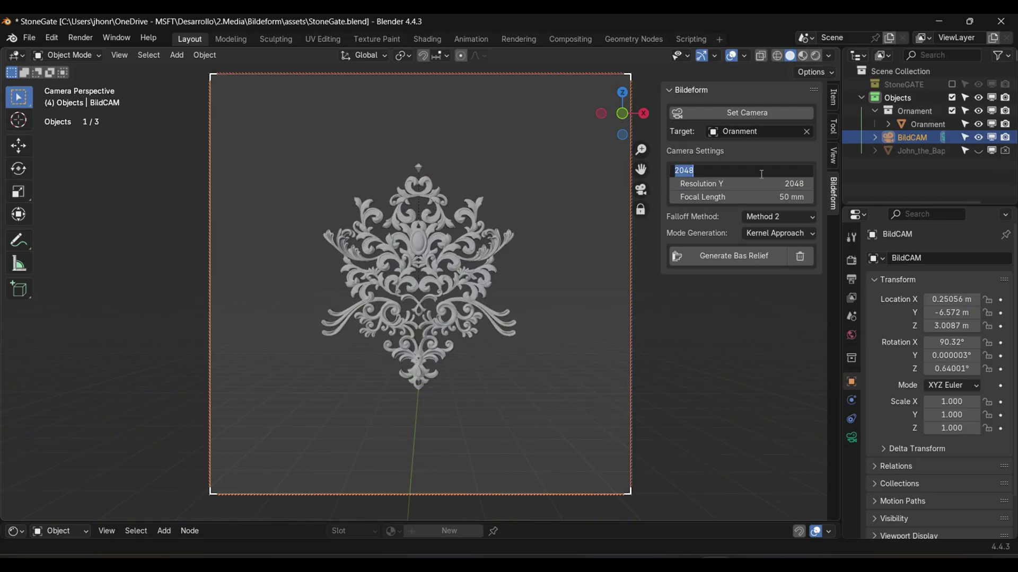
{"action": "type", "text": "4096"}
{"action": "key", "text": "Return"}
{"action": "left_click", "coordinate": [762, 182]}
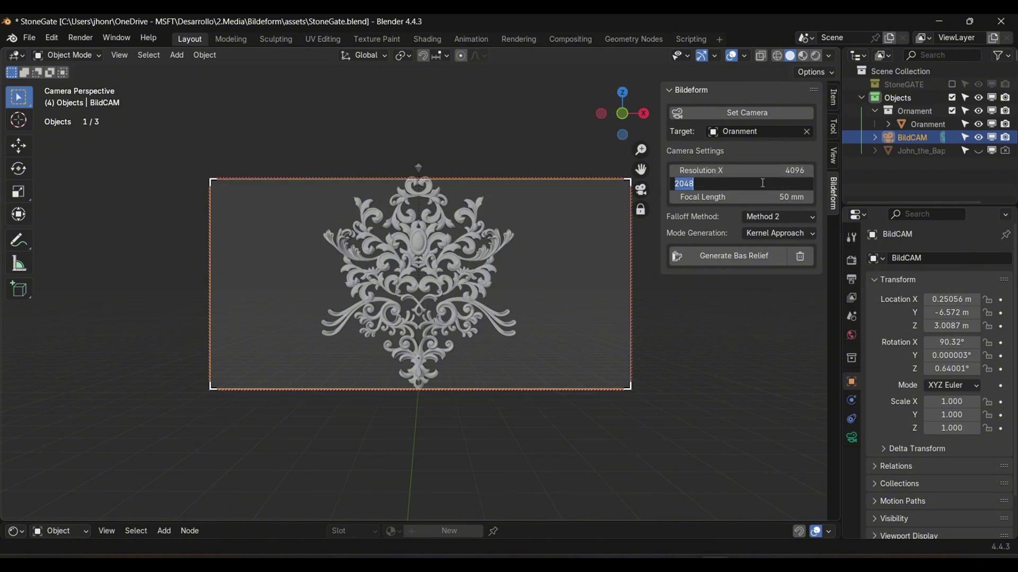
{"action": "type", "text": "4096"}
{"action": "key", "text": "Return"}
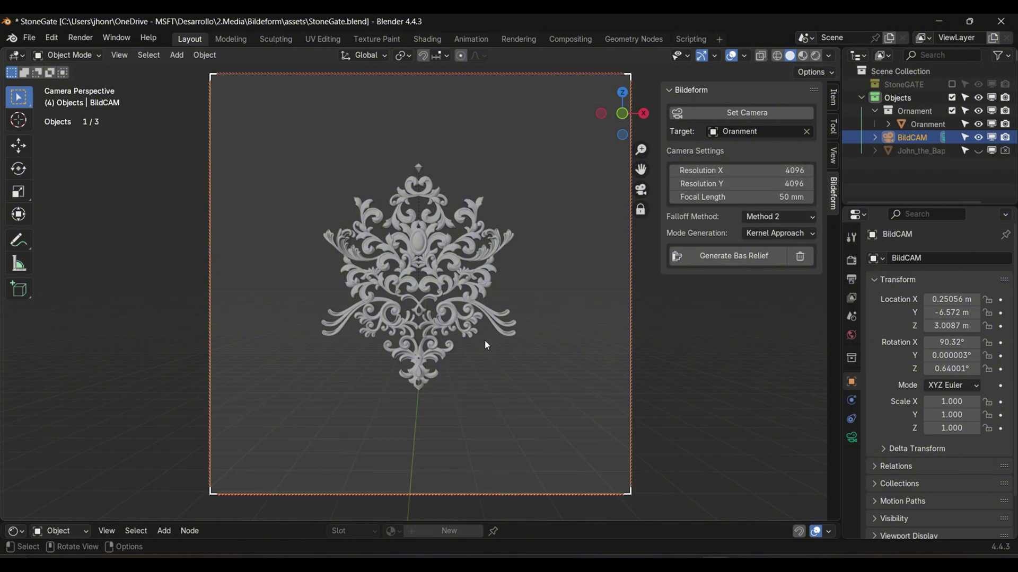
- Adjust the camera's distance and angle so the entire ornament fills the square frame facing forward
{"action": "scroll", "coordinate": [480, 296], "scroll_direction": "up", "scroll_amount": 6}
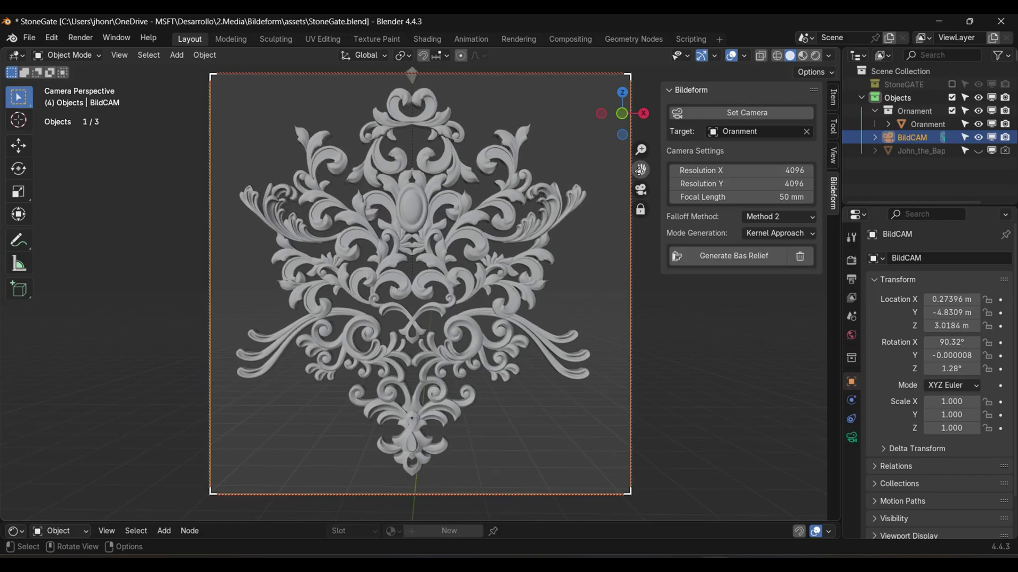
{"action": "left_click_drag", "start_coordinate": [640, 169], "coordinate": [557, 215]}
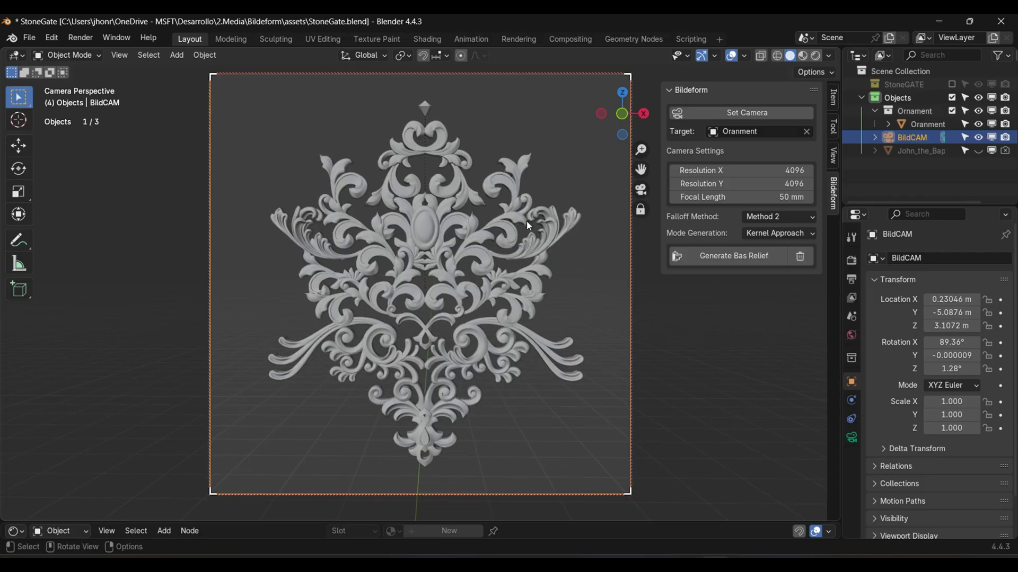
{"action": "left_click_drag", "start_coordinate": [623, 113], "coordinate": [626, 121]}
{"action": "scroll", "coordinate": [485, 280], "scroll_direction": "up", "scroll_amount": 4}
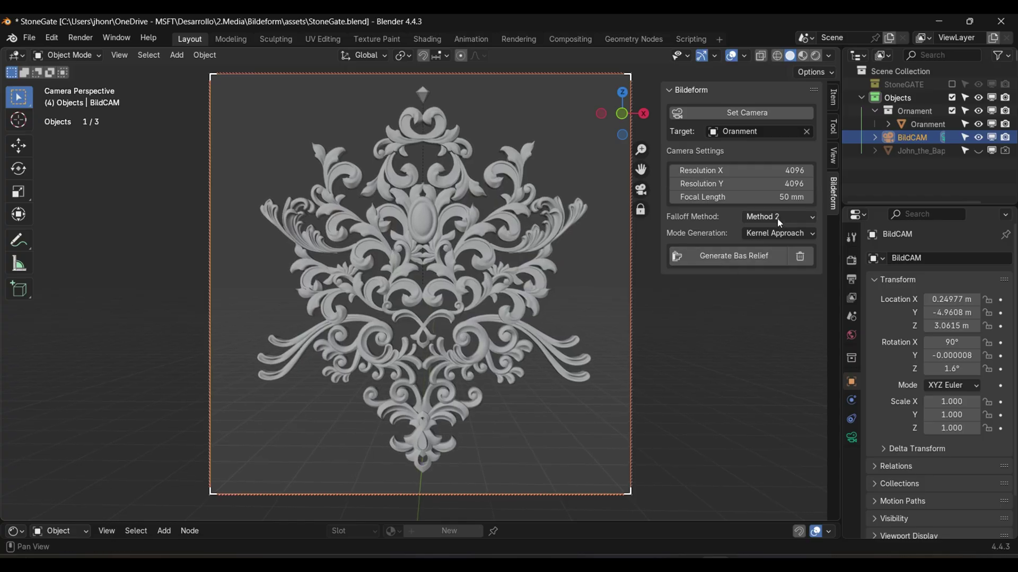
- Generate the bas relief of the ornament and leave the camera view to see it at an angle
{"action": "left_click", "coordinate": [733, 254]}
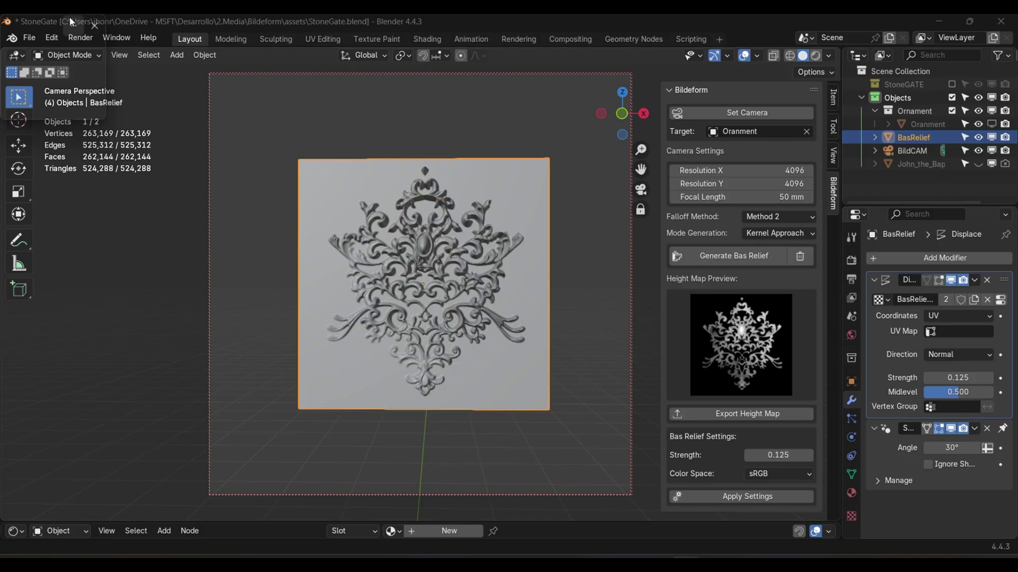
{"action": "scroll", "coordinate": [509, 222], "scroll_direction": "up", "scroll_amount": 6}
{"action": "scroll", "coordinate": [509, 222], "scroll_direction": "down", "scroll_amount": 3}
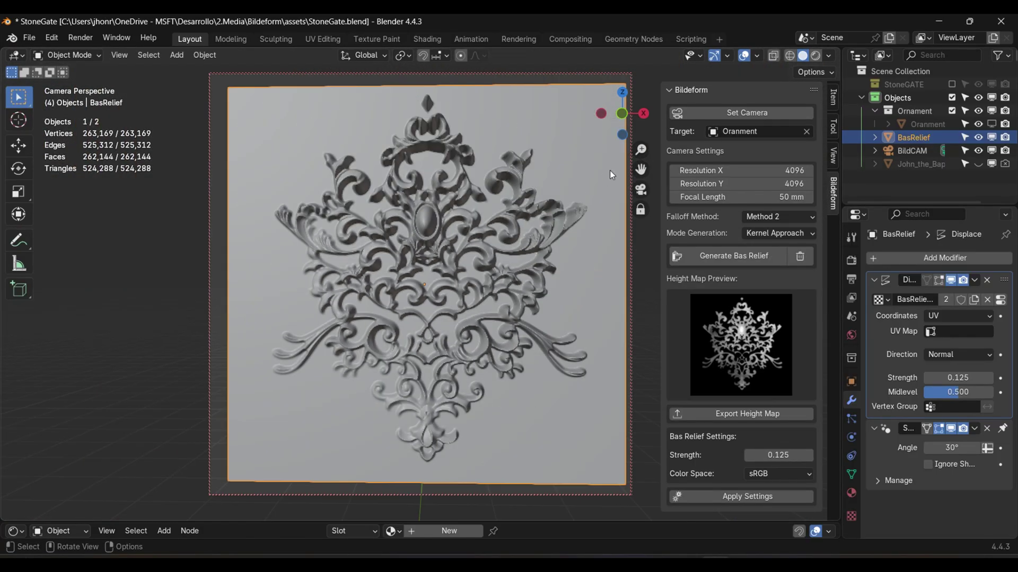
{"action": "left_click", "coordinate": [640, 190]}
{"action": "mouse_move", "coordinate": [622, 114]}
{"action": "left_mouse_down"}
{"action": "mouse_move", "coordinate": [610, 124]}
{"action": "mouse_move", "coordinate": [623, 120]}
{"action": "left_mouse_up"}
- Set the bas relief strength to 0.05 and inspect the relief surface up close
{"action": "left_click", "coordinate": [778, 454]}
{"action": "type", "text": "0.05"}
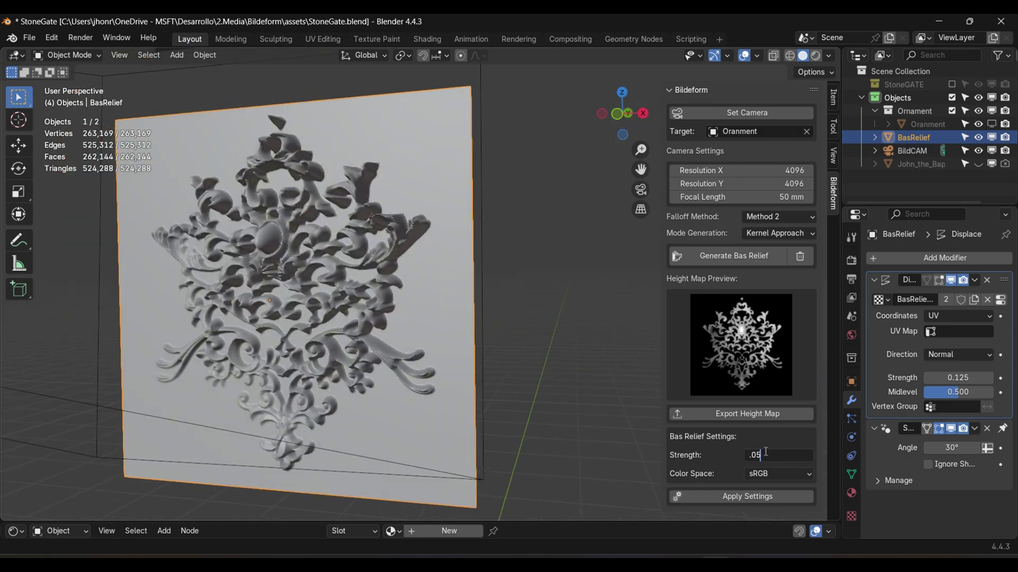
{"action": "key", "text": "Return"}
{"action": "mouse_move", "coordinate": [624, 119]}
{"action": "left_mouse_down"}
{"action": "mouse_move", "coordinate": [594, 121]}
{"action": "mouse_move", "coordinate": [626, 117]}
{"action": "left_mouse_up"}
{"action": "scroll", "coordinate": [371, 209], "scroll_direction": "up", "scroll_amount": 3}
{"action": "scroll", "coordinate": [373, 213], "scroll_direction": "down", "scroll_amount": 4}
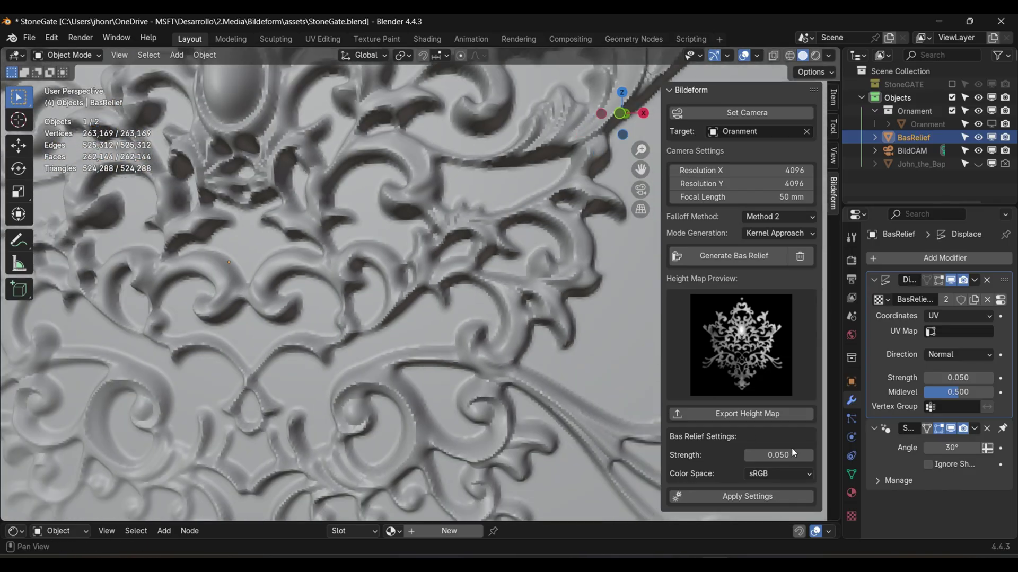
- Unpin the relief's Smooth by Angle modifier and move it above the Displace modifier
{"action": "left_click", "coordinate": [1002, 429]}
{"action": "left_click_drag", "start_coordinate": [1003, 428], "coordinate": [1002, 281]}
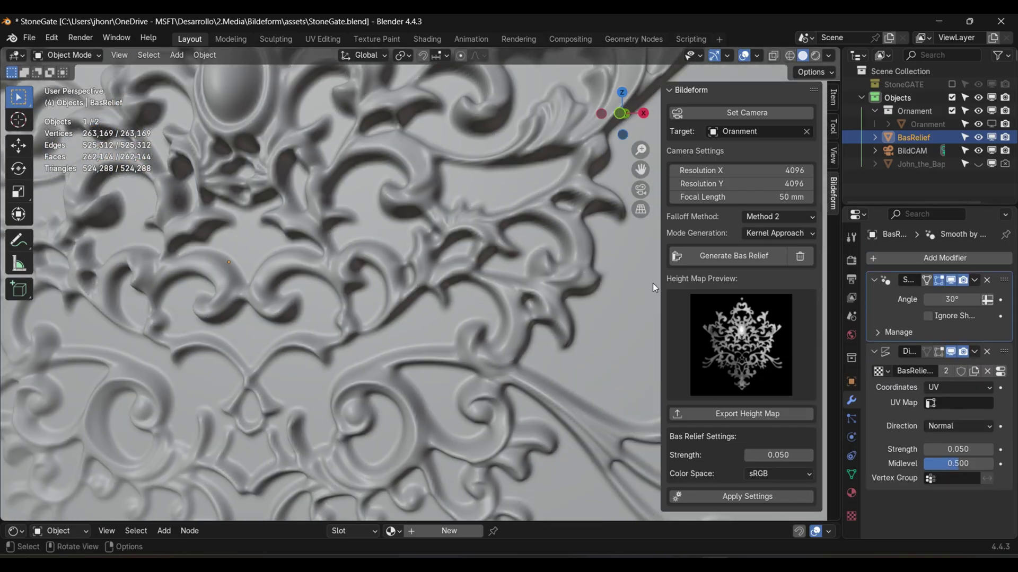
{"action": "scroll", "coordinate": [487, 288], "scroll_direction": "down", "scroll_amount": 4}
{"action": "scroll", "coordinate": [488, 289], "scroll_direction": "up", "scroll_amount": 4}
{"action": "scroll", "coordinate": [488, 288], "scroll_direction": "down", "scroll_amount": 4}
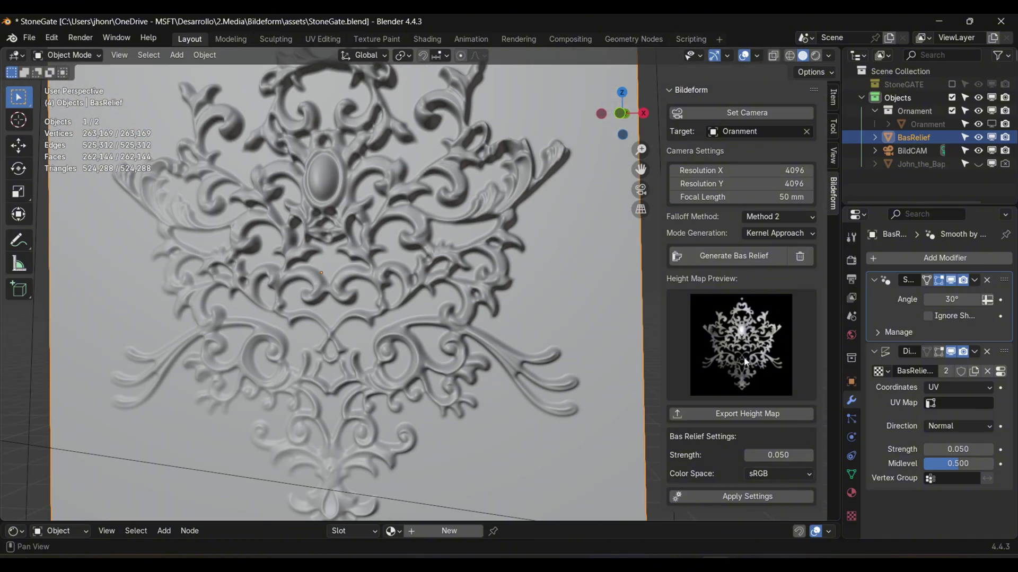
- Start the height map export and create a folder named bild inside Pictures as its destination
{"action": "left_click", "coordinate": [731, 415]}
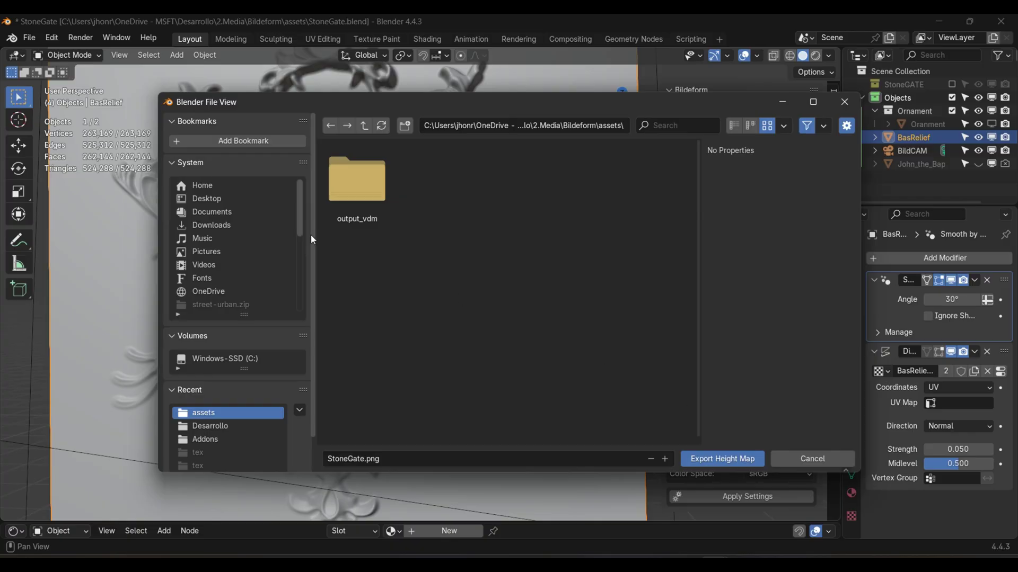
{"action": "left_click", "coordinate": [223, 251]}
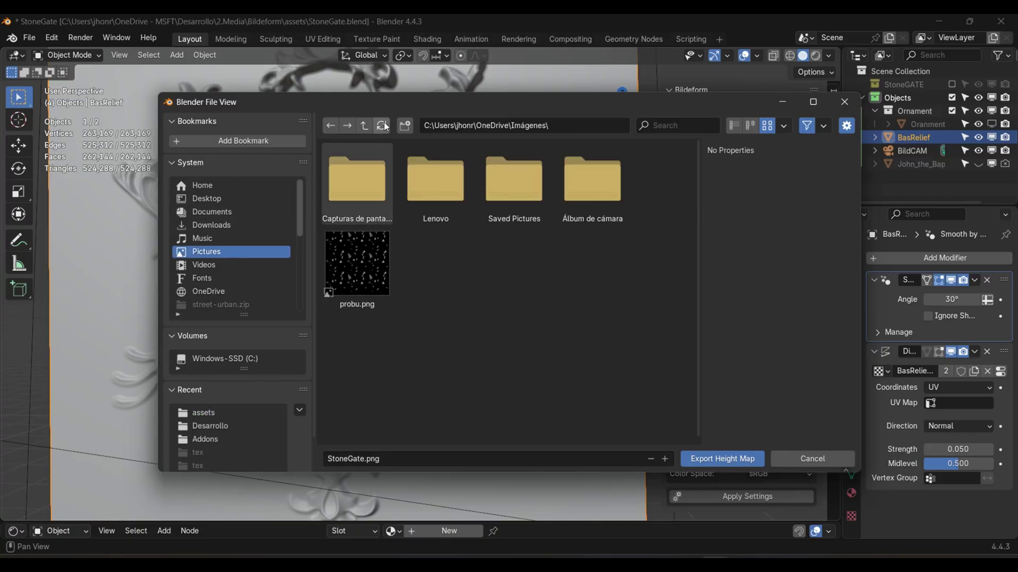
{"action": "left_click", "coordinate": [405, 126]}
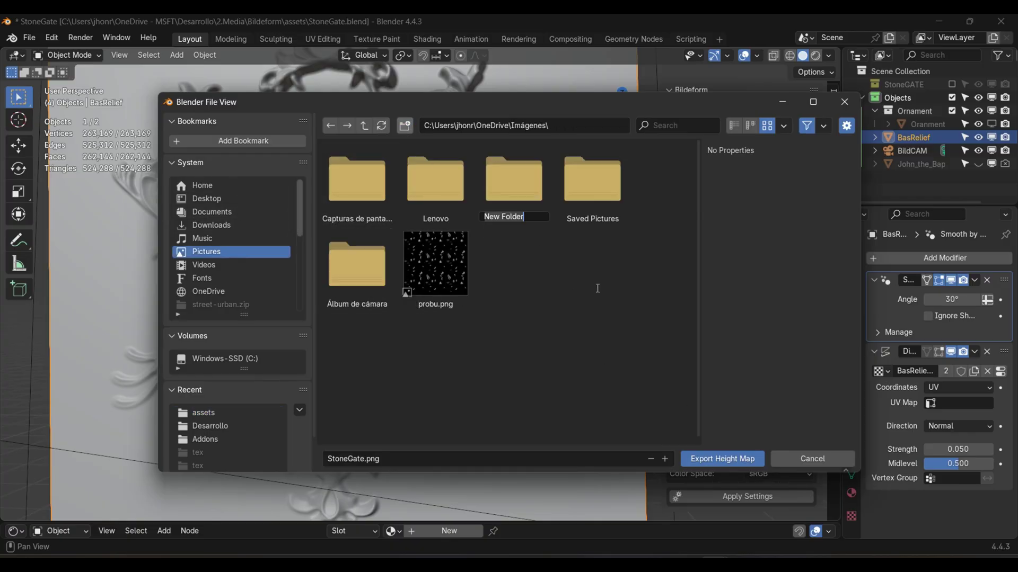
{"action": "type", "text": "bild"}
{"action": "key", "text": "Return"}
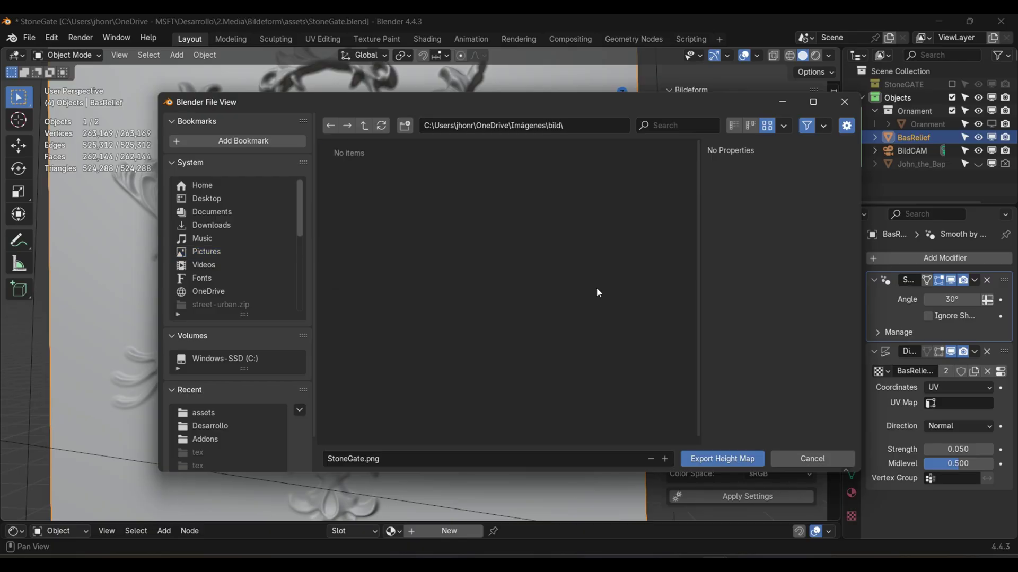
- Name the height map file 1 and export it into the bild folder
{"action": "left_click", "coordinate": [373, 462]}
{"action": "left_click", "coordinate": [366, 459]}
{"action": "type", "text": "1"}
{"action": "left_click", "coordinate": [739, 456]}
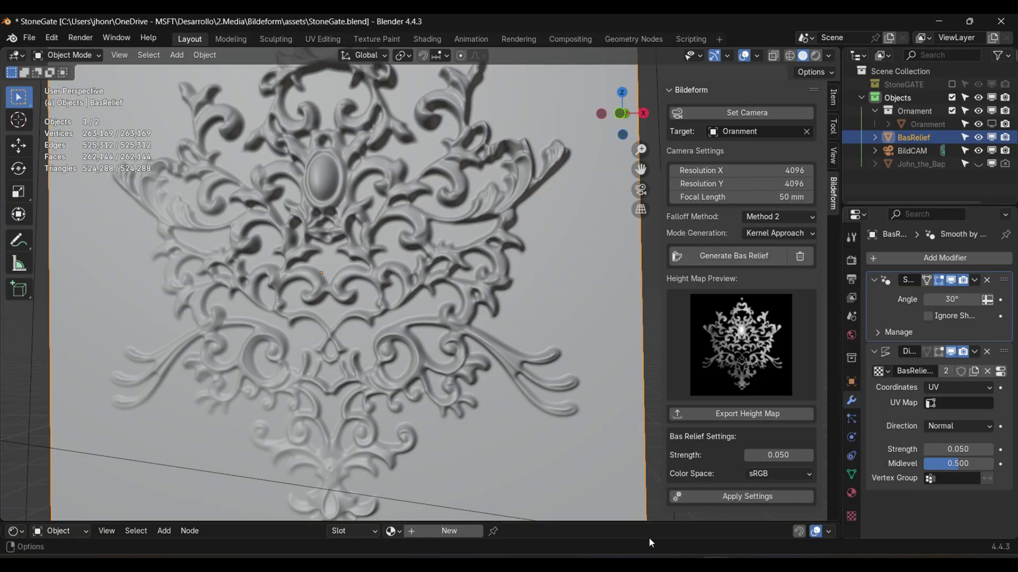
- Set up a Bildeform camera for the bearded head sculpture and choose John_the_Baptist as its target
{"action": "scroll", "coordinate": [520, 187], "scroll_direction": "down", "scroll_amount": 5}
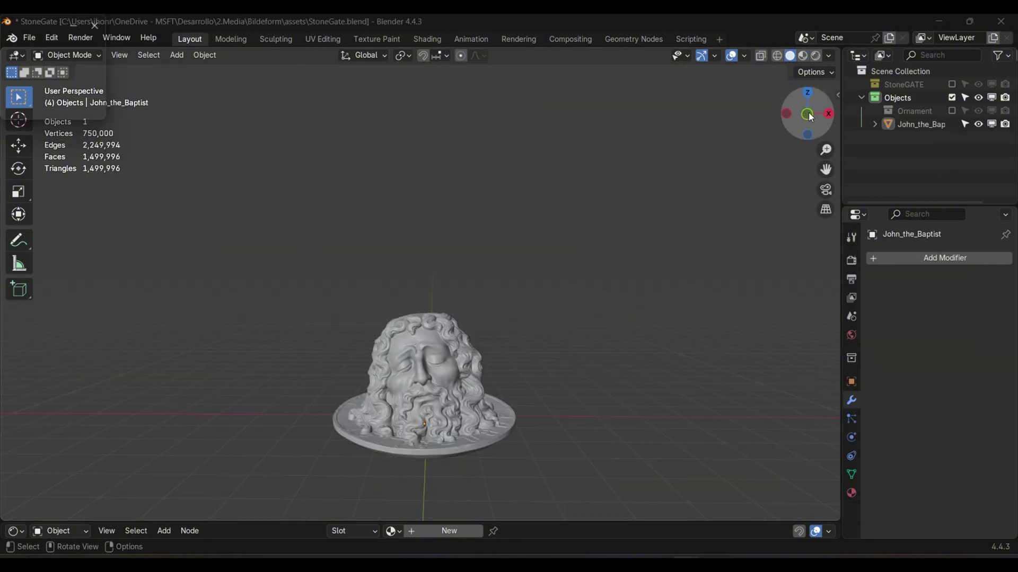
{"action": "left_click_drag", "start_coordinate": [807, 113], "coordinate": [819, 114]}
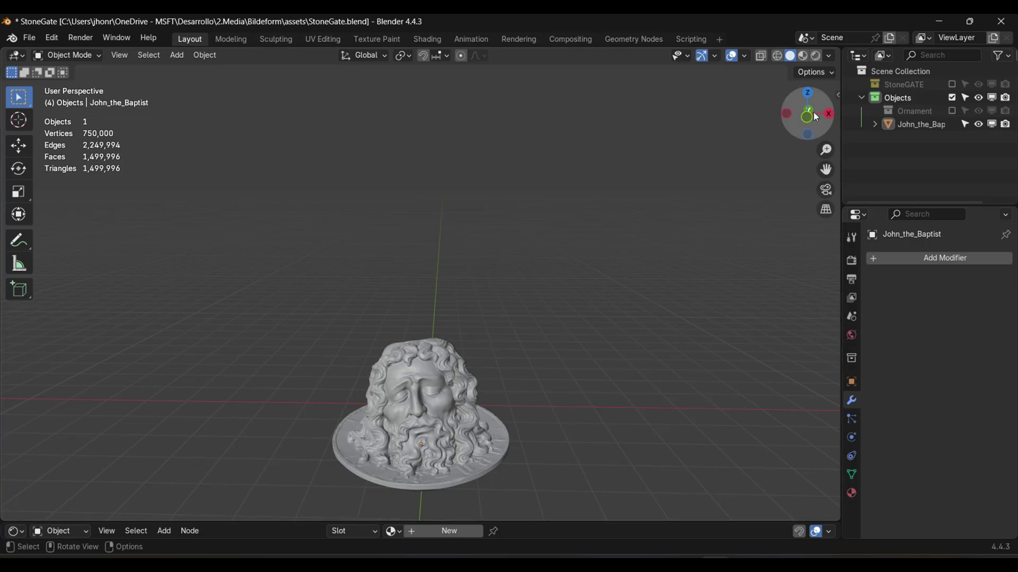
{"action": "left_click_drag", "start_coordinate": [816, 117], "coordinate": [491, 364]}
{"action": "left_click", "coordinate": [492, 364]}
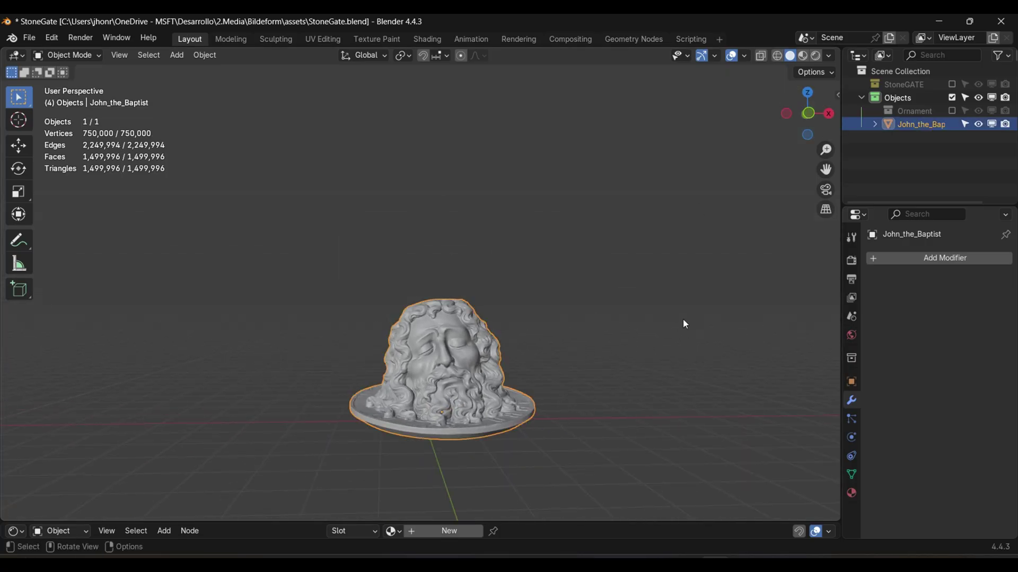
{"action": "key", "text": "n"}
{"action": "left_click", "coordinate": [833, 194]}
{"action": "left_click", "coordinate": [761, 115]}
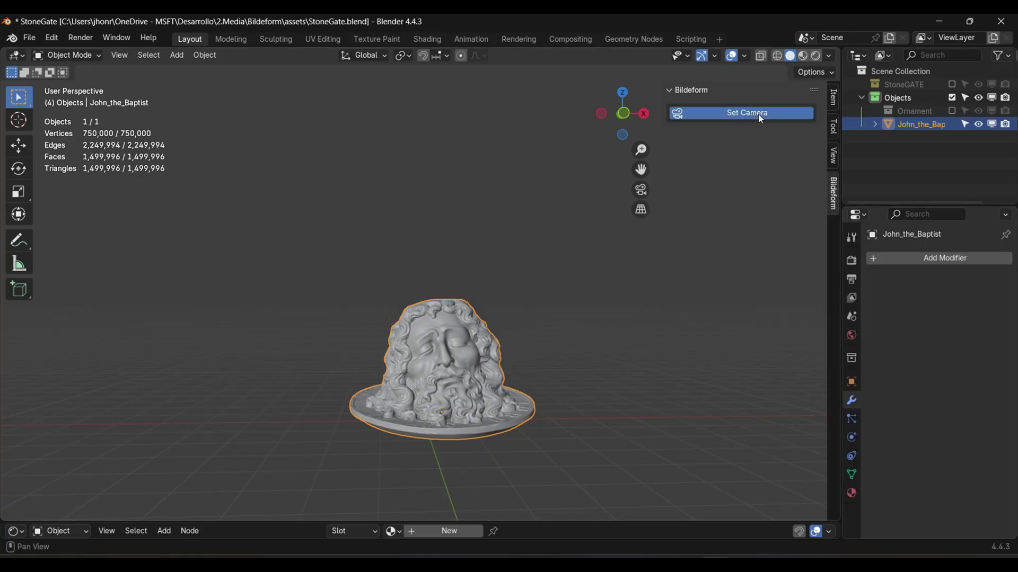
{"action": "left_click", "coordinate": [752, 132]}
{"action": "left_click", "coordinate": [750, 164]}
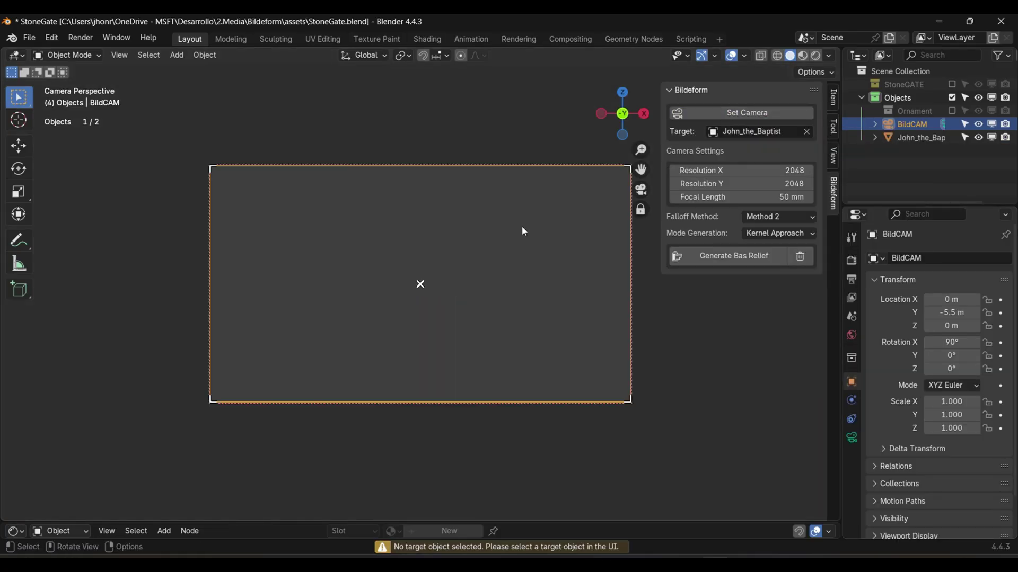
- Set the Bildeform camera resolution to 4096 by 4096 and its focal length to 85 mm
{"action": "left_click", "coordinate": [768, 176]}
{"action": "type", "text": "4096"}
{"action": "key", "text": "Return"}
{"action": "left_click", "coordinate": [778, 185]}
{"action": "type", "text": "40"}
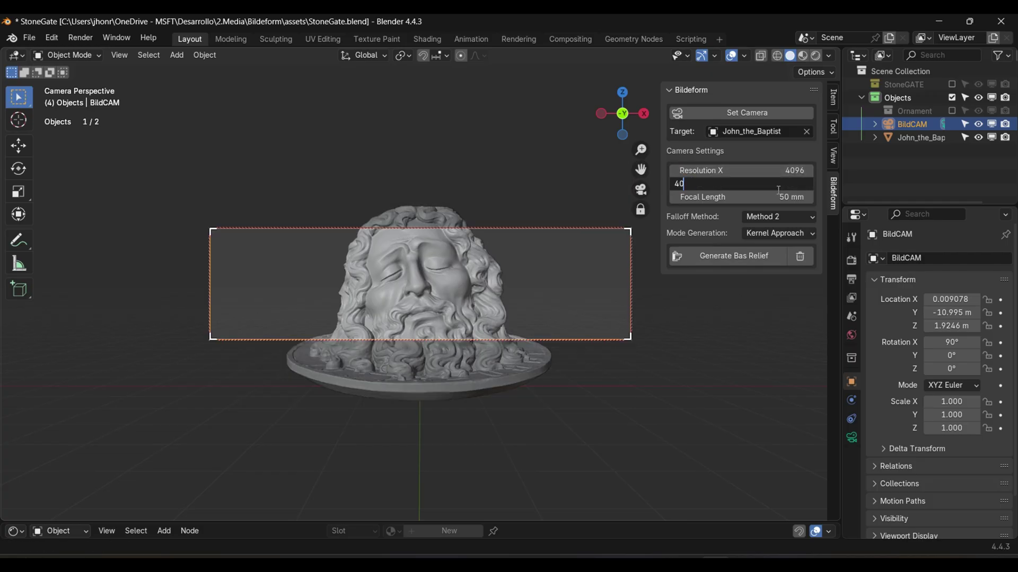
{"action": "type", "text": "96"}
{"action": "key", "text": "Return"}
{"action": "left_click", "coordinate": [778, 197]}
{"action": "type", "text": "85"}
{"action": "key", "text": "Return"}
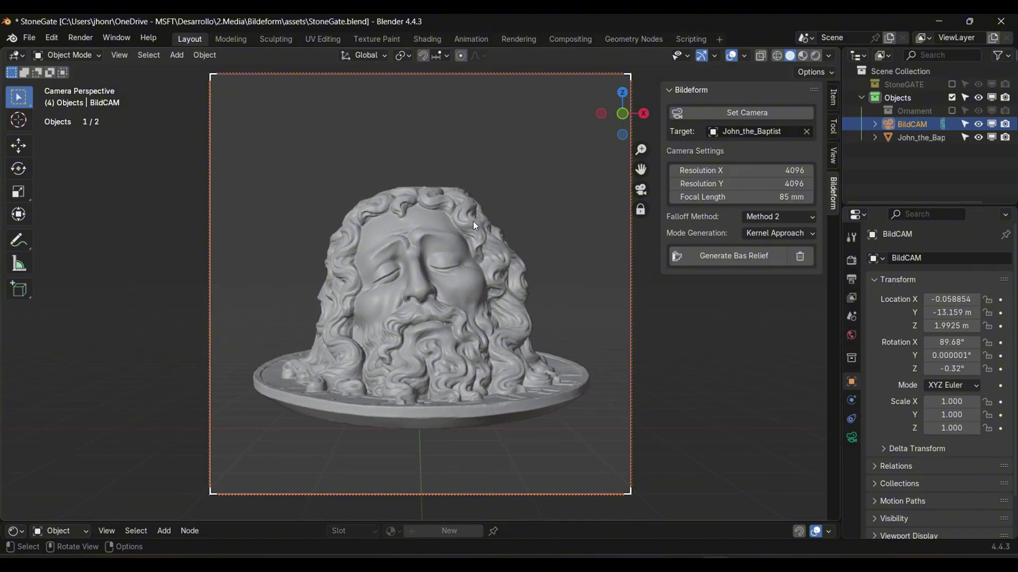
- Aim the camera at the head in a slightly elevated three-quarter view with the whole plate framed, and generate its bas relief
{"action": "left_click_drag", "start_coordinate": [625, 115], "coordinate": [594, 121]}
{"action": "left_click_drag", "start_coordinate": [641, 169], "coordinate": [619, 138]}
{"action": "scroll", "coordinate": [503, 300], "scroll_direction": "up", "scroll_amount": 3}
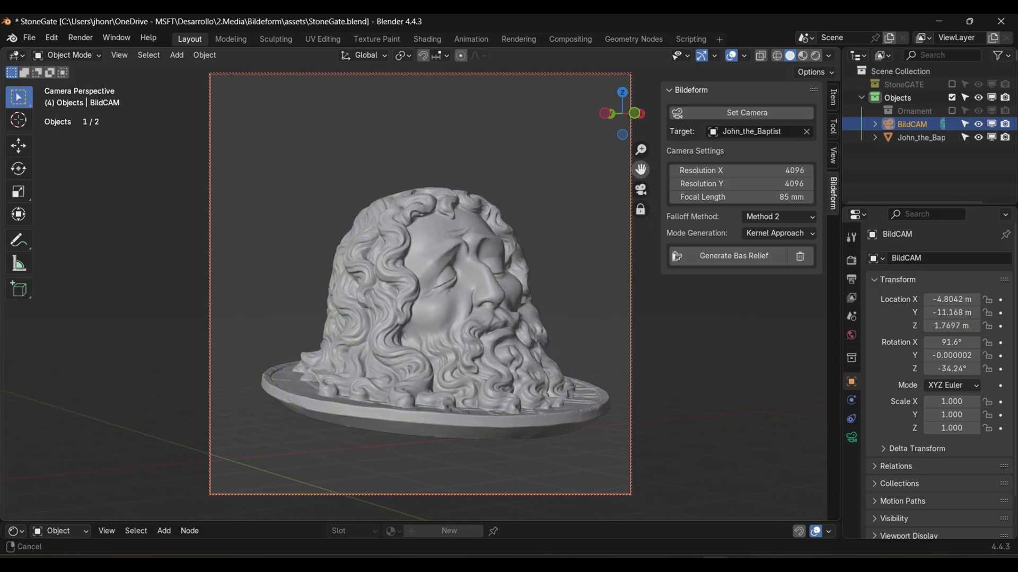
{"action": "mouse_move", "coordinate": [631, 123]}
{"action": "left_mouse_down"}
{"action": "mouse_move", "coordinate": [618, 122]}
{"action": "mouse_move", "coordinate": [631, 121]}
{"action": "mouse_move", "coordinate": [622, 133]}
{"action": "left_mouse_up"}
{"action": "left_click_drag", "start_coordinate": [640, 169], "coordinate": [641, 154]}
{"action": "scroll", "coordinate": [495, 284], "scroll_direction": "up", "scroll_amount": 2}
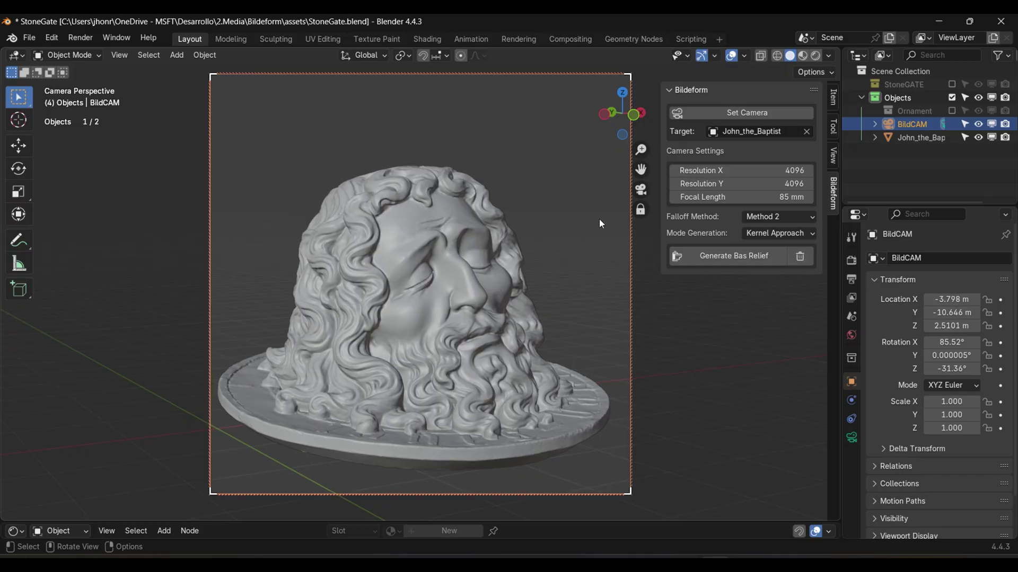
{"action": "left_click_drag", "start_coordinate": [641, 169], "coordinate": [623, 194]}
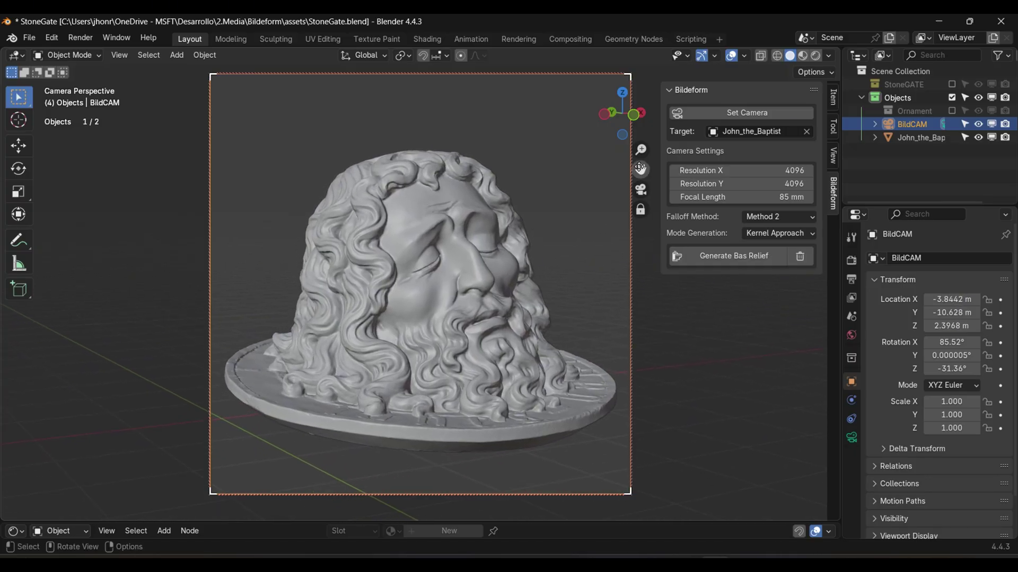
{"action": "left_click", "coordinate": [745, 263]}
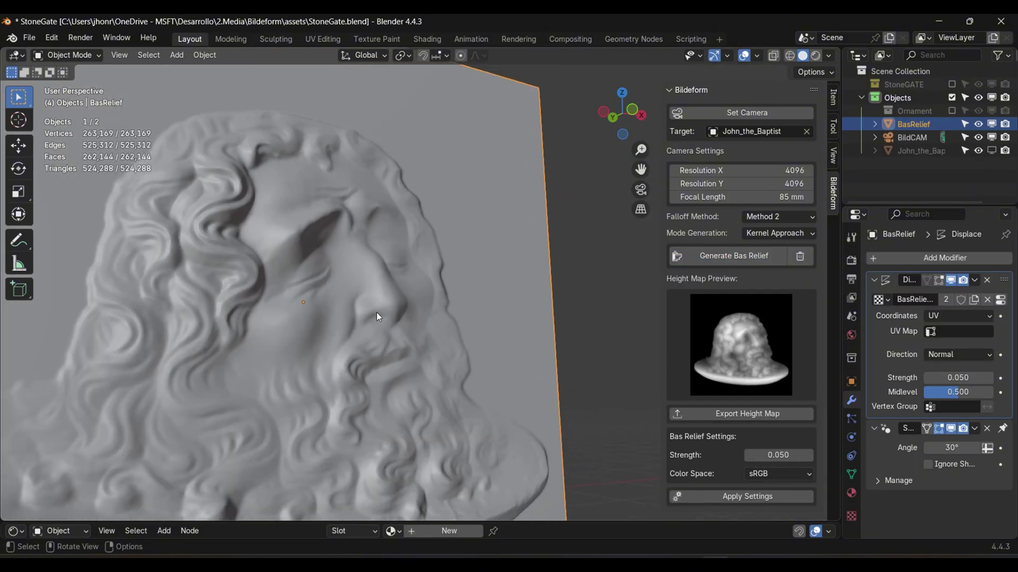
- Change the head relief's color space to Linear Rec.709, apply the settings and inspect the surface up close
{"action": "left_click_drag", "start_coordinate": [641, 173], "coordinate": [726, 77]}
{"action": "scroll", "coordinate": [404, 344], "scroll_direction": "up", "scroll_amount": 1}
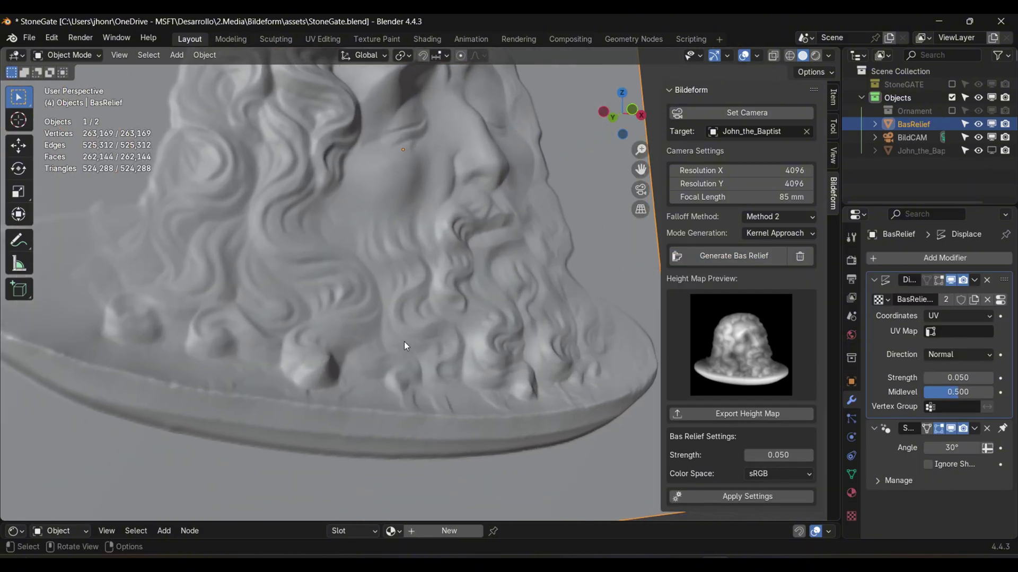
{"action": "scroll", "coordinate": [404, 344], "scroll_direction": "down", "scroll_amount": 3}
{"action": "left_click", "coordinate": [768, 474]}
{"action": "left_click", "coordinate": [768, 489]}
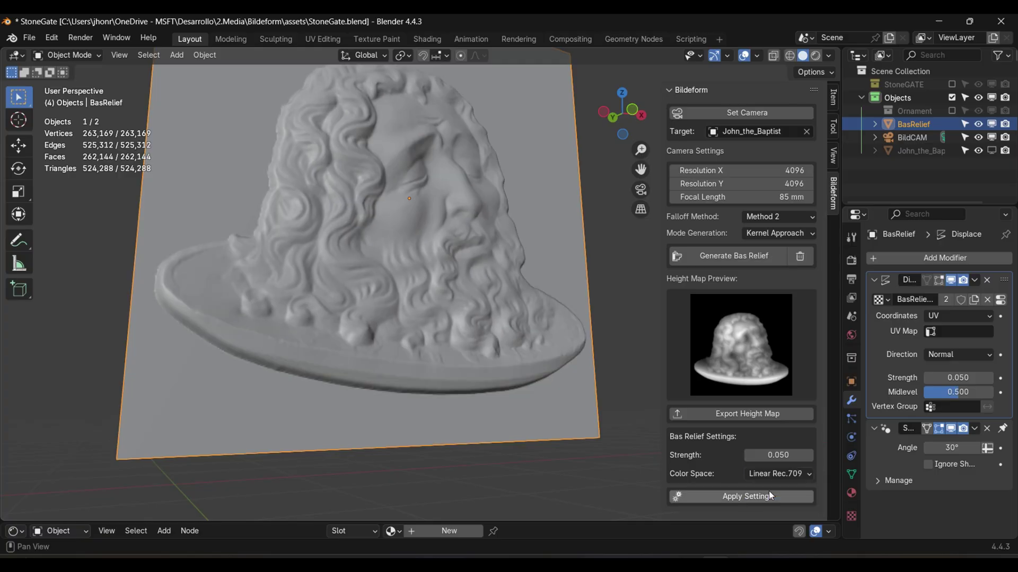
{"action": "left_click", "coordinate": [768, 496]}
{"action": "scroll", "coordinate": [467, 256], "scroll_direction": "down", "scroll_amount": 4}
{"action": "mouse_move", "coordinate": [624, 113]}
{"action": "left_mouse_down"}
{"action": "mouse_move", "coordinate": [598, 127]}
{"action": "mouse_move", "coordinate": [625, 125]}
{"action": "left_mouse_up"}
{"action": "scroll", "coordinate": [439, 284], "scroll_direction": "up", "scroll_amount": 5}
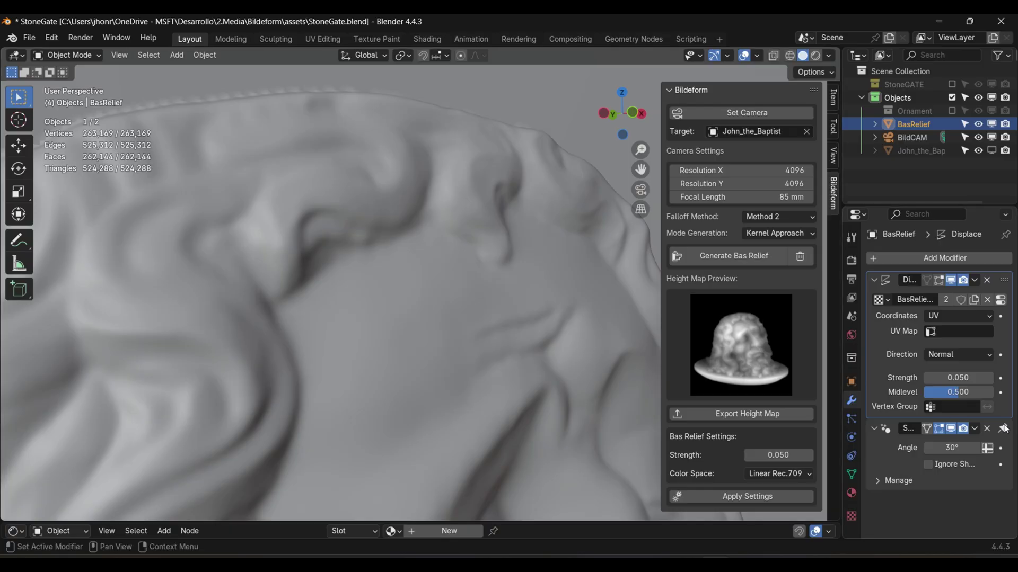
- Unpin the head relief's Smooth by Angle modifier and place it above the Displace modifier
{"action": "left_click_drag", "start_coordinate": [1003, 428], "coordinate": [1004, 280]}
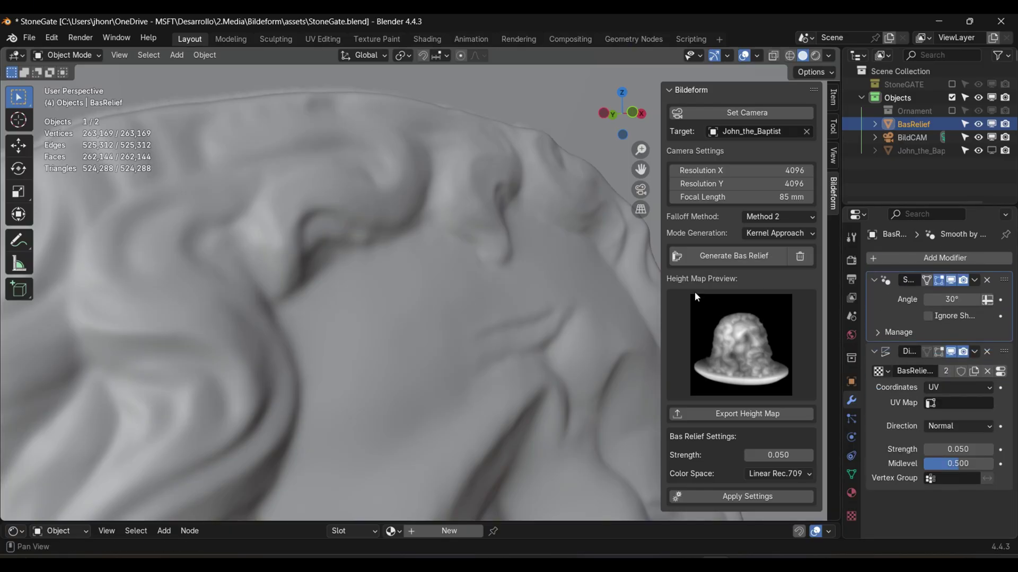
{"action": "scroll", "coordinate": [389, 301], "scroll_direction": "down", "scroll_amount": 5}
{"action": "scroll", "coordinate": [389, 302], "scroll_direction": "down", "scroll_amount": 1}
{"action": "left_click_drag", "start_coordinate": [623, 114], "coordinate": [604, 127]}
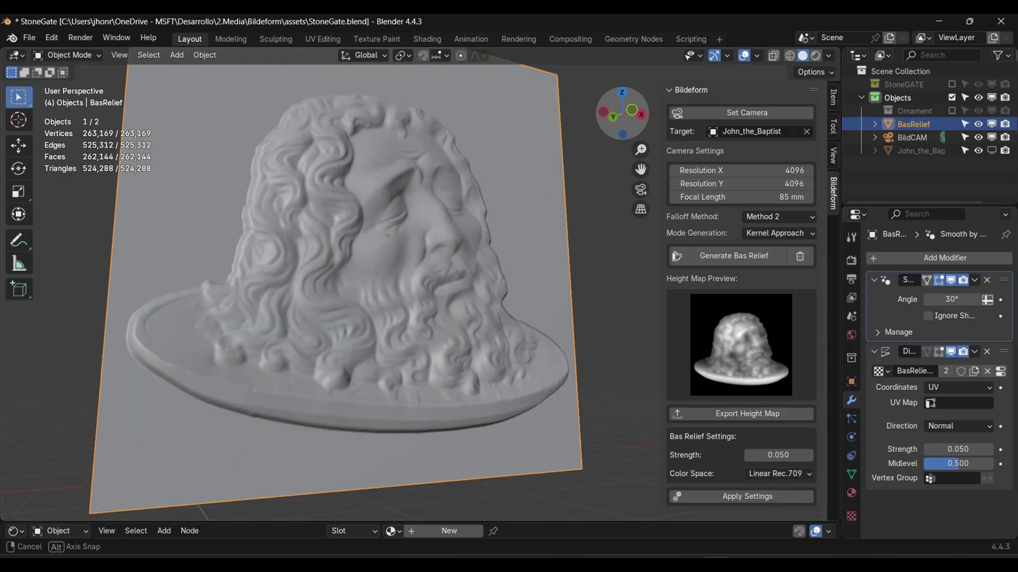
- Export the head's height map as StoneGateII.png into the bild folder inside Pictures
{"action": "left_click", "coordinate": [753, 414]}
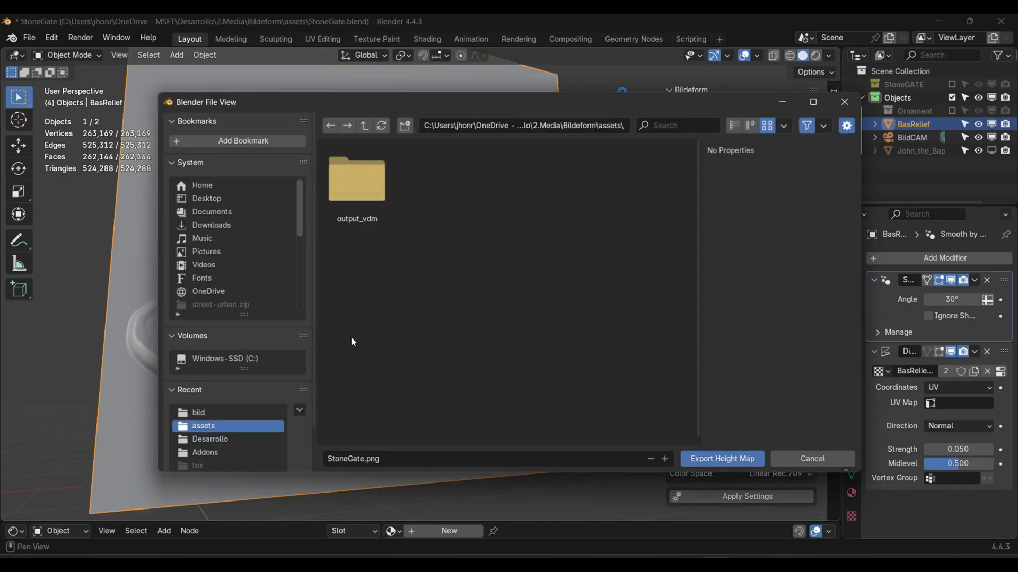
{"action": "left_click", "coordinate": [229, 251]}
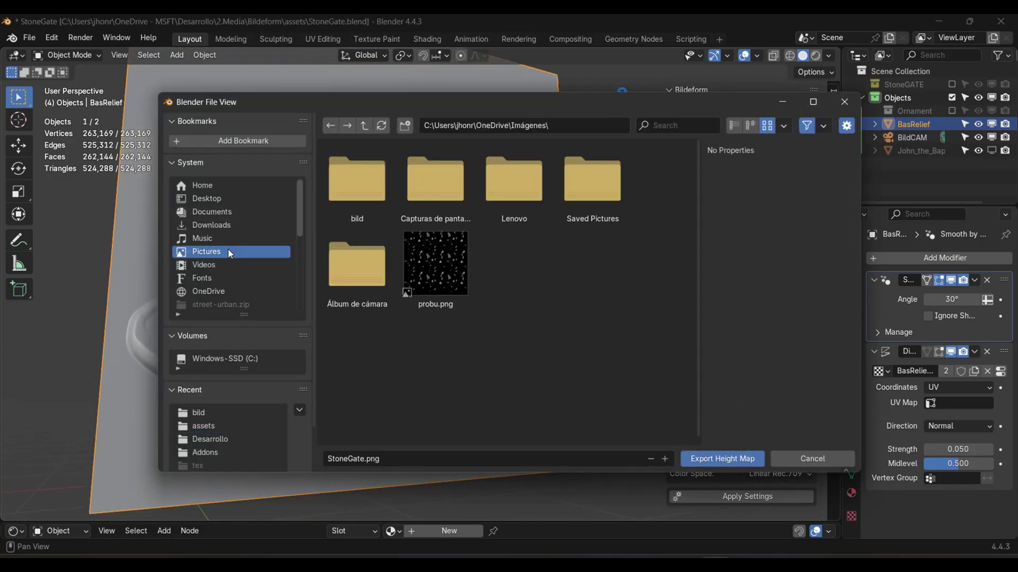
{"action": "double_click", "coordinate": [371, 199]}
{"action": "left_click", "coordinate": [365, 459]}
{"action": "left_click", "coordinate": [366, 459]}
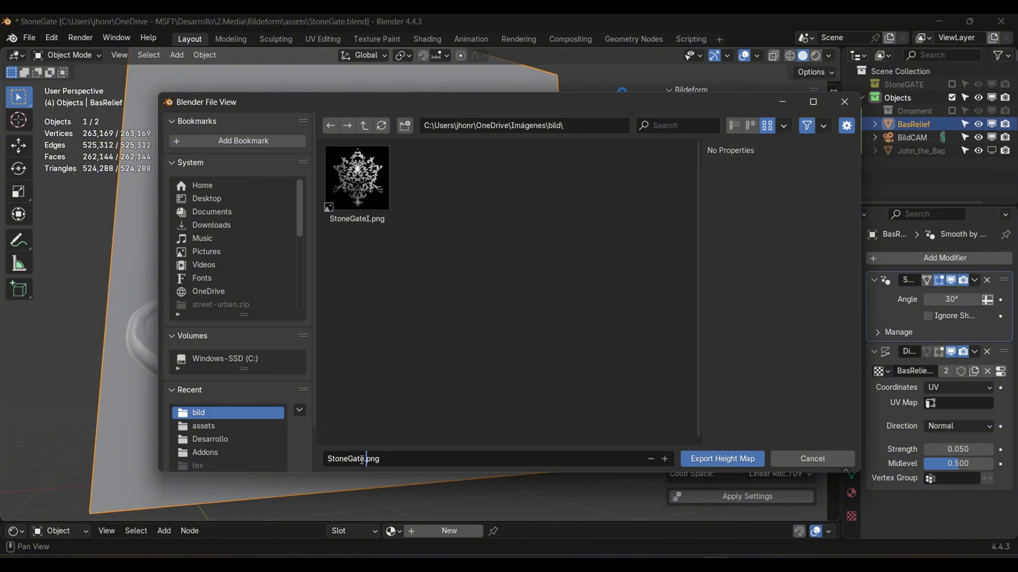
{"action": "type", "text": "II"}
{"action": "key", "text": "Return"}
{"action": "left_click", "coordinate": [737, 459]}
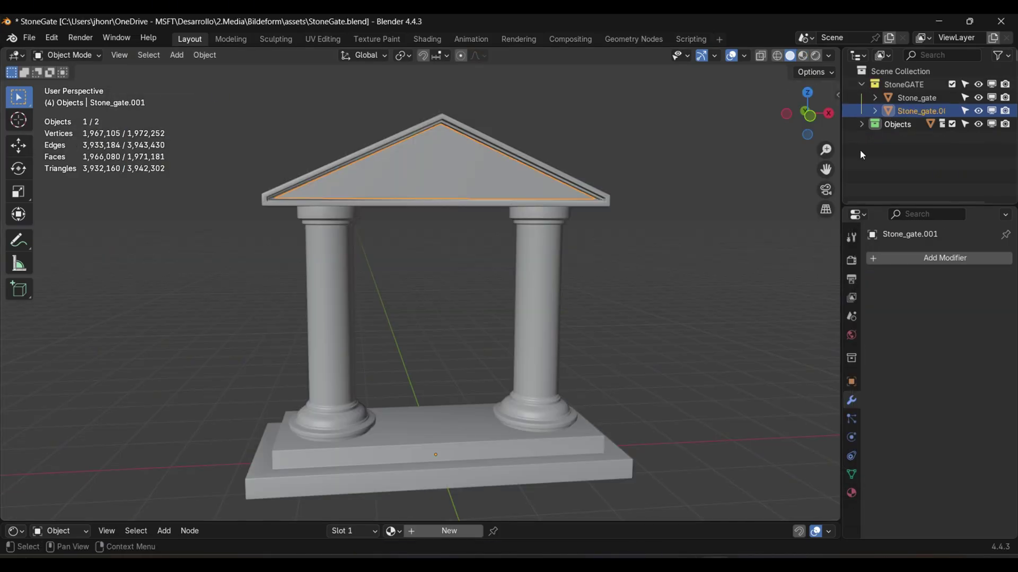
- Examine the stone gate's triangular pediment panel and its mesh density in Edit Mode
{"action": "left_click_drag", "start_coordinate": [822, 127], "coordinate": [730, 151]}
{"action": "scroll", "coordinate": [457, 177], "scroll_direction": "up", "scroll_amount": 5}
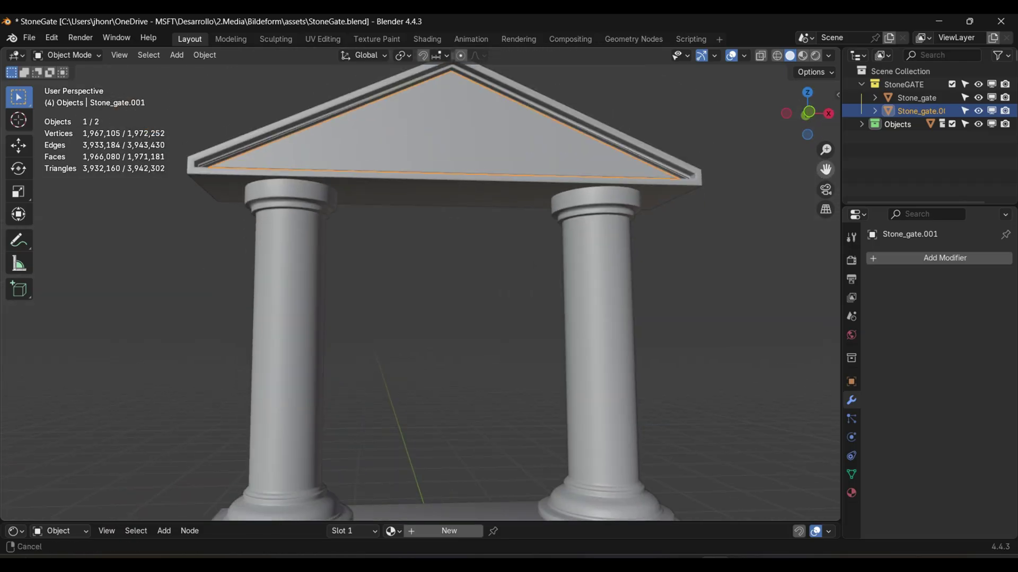
{"action": "left_click_drag", "start_coordinate": [826, 169], "coordinate": [826, 234]}
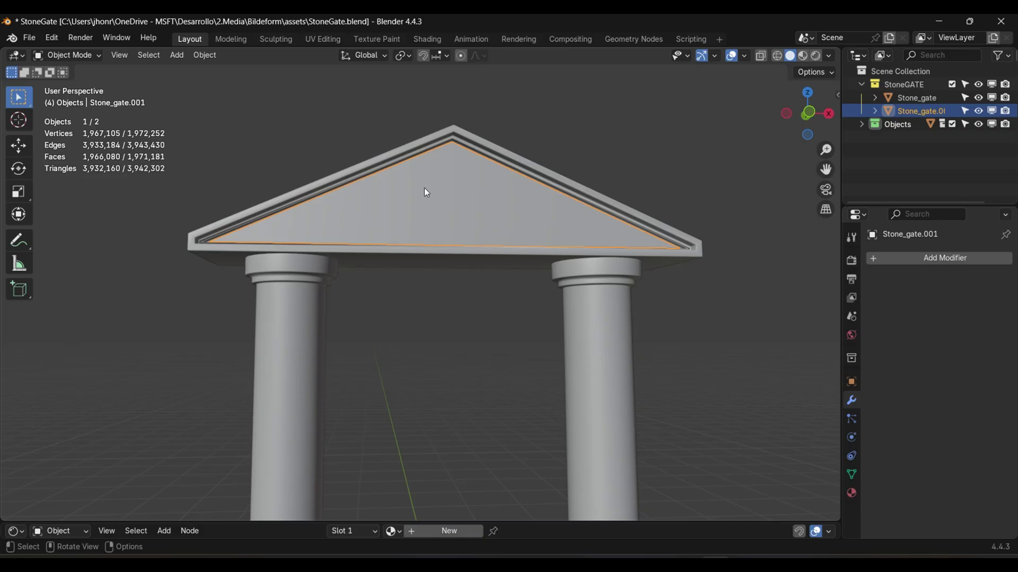
{"action": "key", "text": "Tab"}
{"action": "scroll", "coordinate": [470, 161], "scroll_direction": "down", "scroll_amount": 5}
{"action": "key", "text": "Tab"}
{"action": "scroll", "coordinate": [453, 201], "scroll_direction": "up", "scroll_amount": 2}
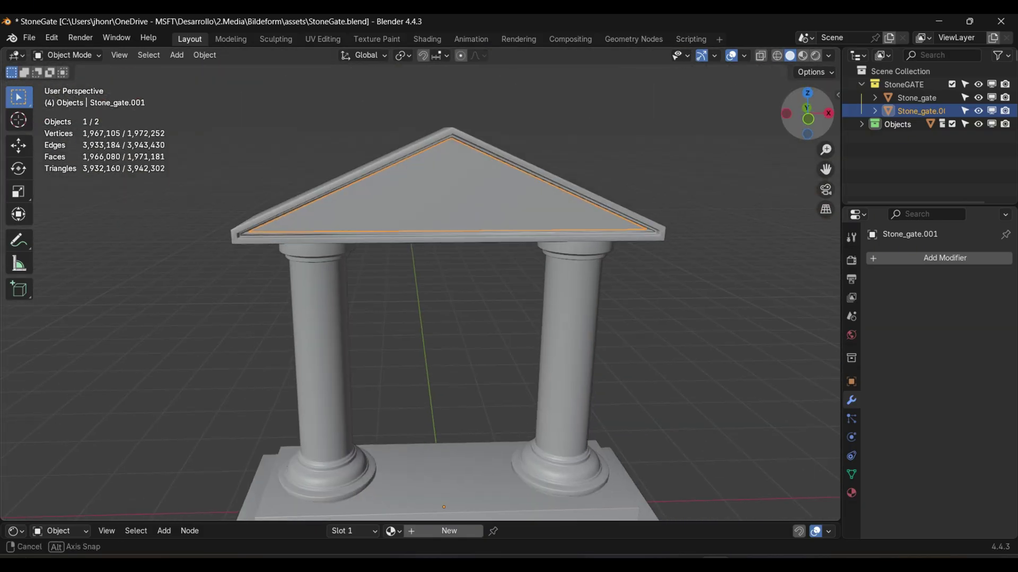
{"action": "key", "text": "Tab"}
{"action": "scroll", "coordinate": [463, 193], "scroll_direction": "up", "scroll_amount": 5}
{"action": "scroll", "coordinate": [489, 138], "scroll_direction": "down", "scroll_amount": 6}
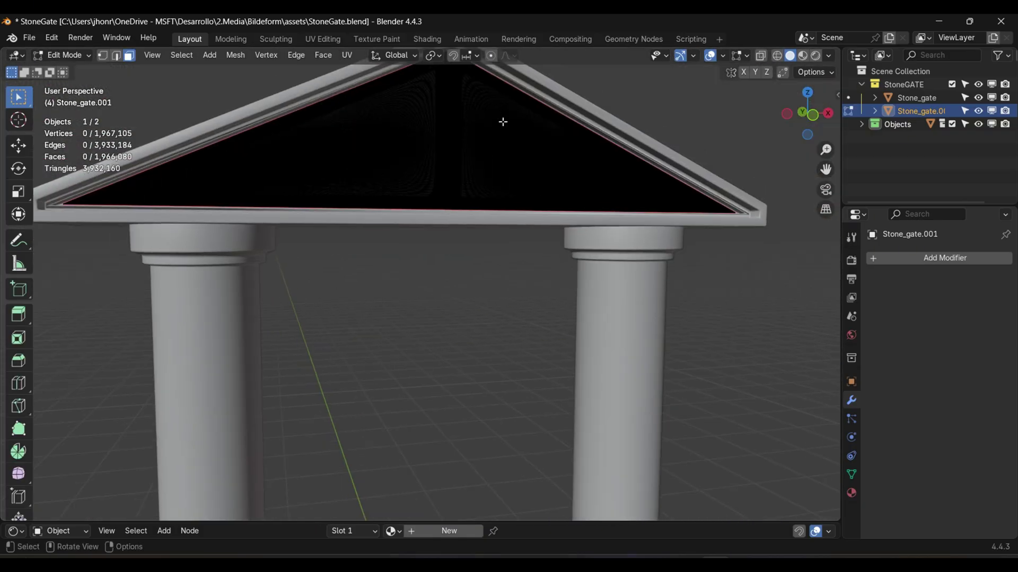
{"action": "key", "text": "Tab"}
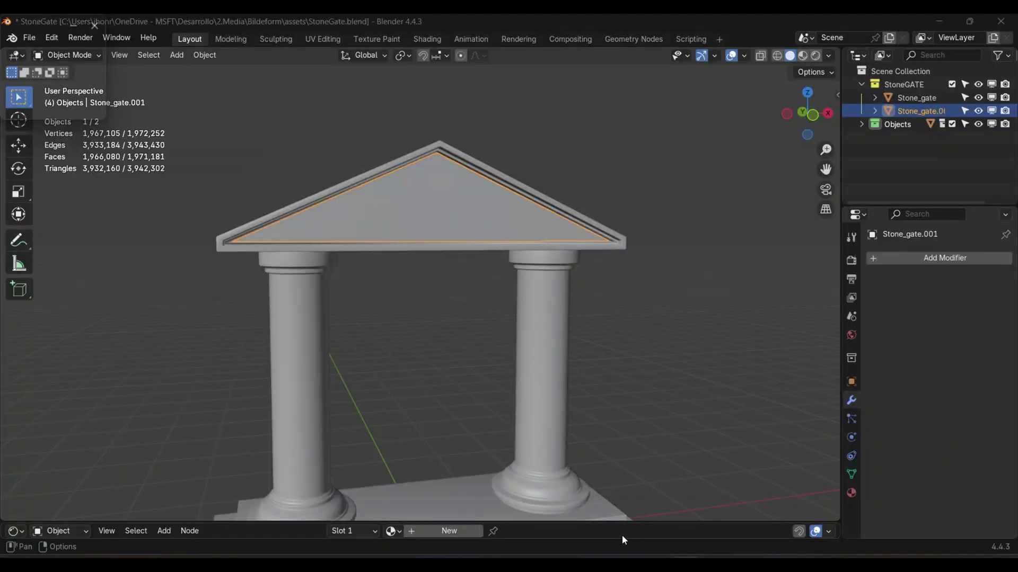
- Switch to the Sculpting workspace and create a new texture for the Draw brush, opening its texture settings
{"action": "key", "text": "ctrl+Page_Down"}
{"action": "key", "text": "ctrl+Page_Down"}
{"action": "scroll", "coordinate": [911, 394], "scroll_direction": "down", "scroll_amount": 3}
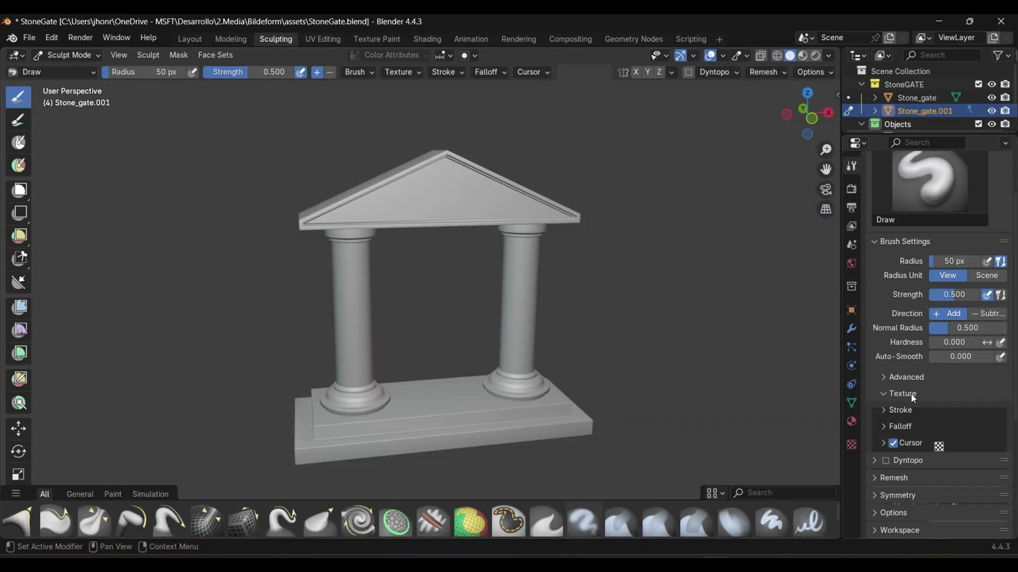
{"action": "left_click", "coordinate": [904, 394]}
{"action": "scroll", "coordinate": [969, 469], "scroll_direction": "down", "scroll_amount": 6}
{"action": "left_click", "coordinate": [975, 372]}
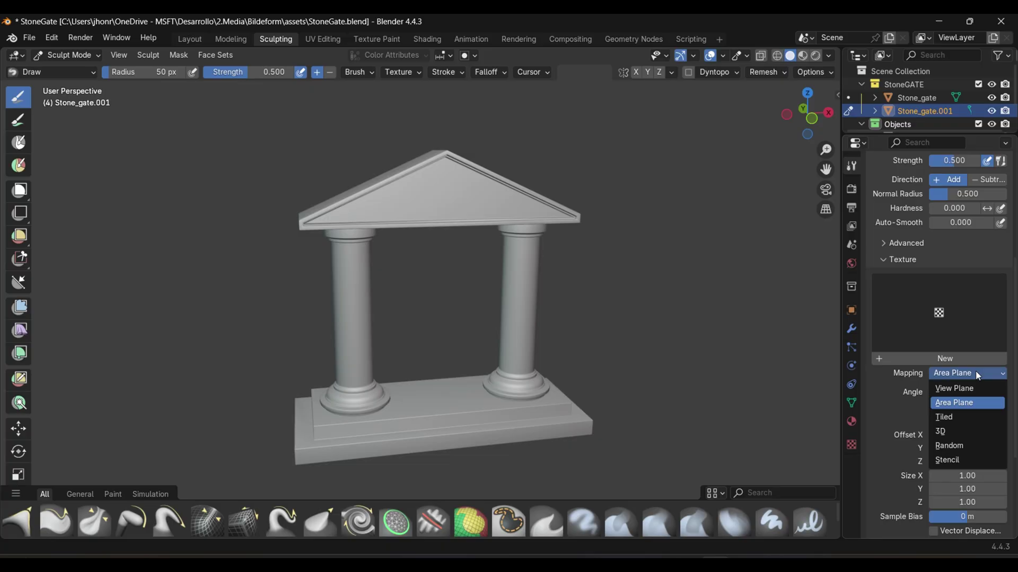
{"action": "left_click", "coordinate": [906, 298]}
{"action": "left_click", "coordinate": [910, 356]}
{"action": "left_click", "coordinate": [1000, 359]}
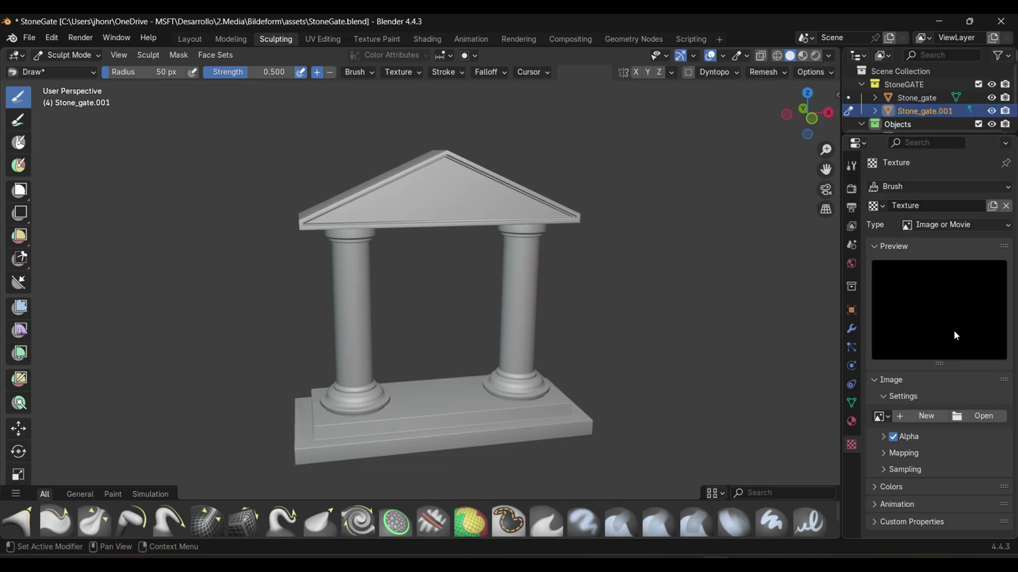
- Load StoneGateI.png from the bild folder as the brush texture's image
{"action": "left_click", "coordinate": [904, 416]}
{"action": "left_click", "coordinate": [978, 416]}
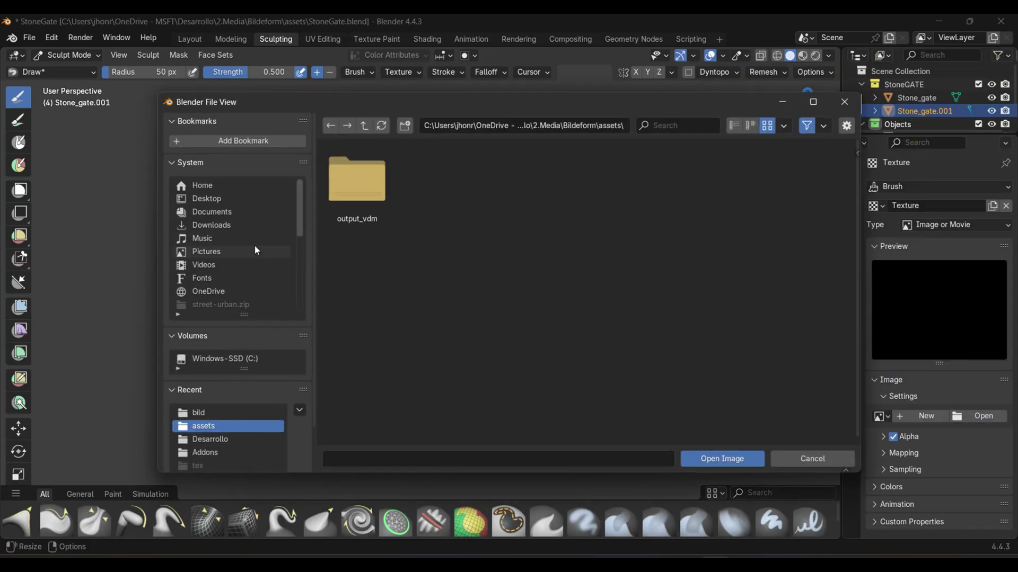
{"action": "left_click", "coordinate": [198, 413]}
{"action": "double_click", "coordinate": [356, 177]}
{"action": "scroll", "coordinate": [938, 318], "scroll_direction": "down", "scroll_amount": 4}
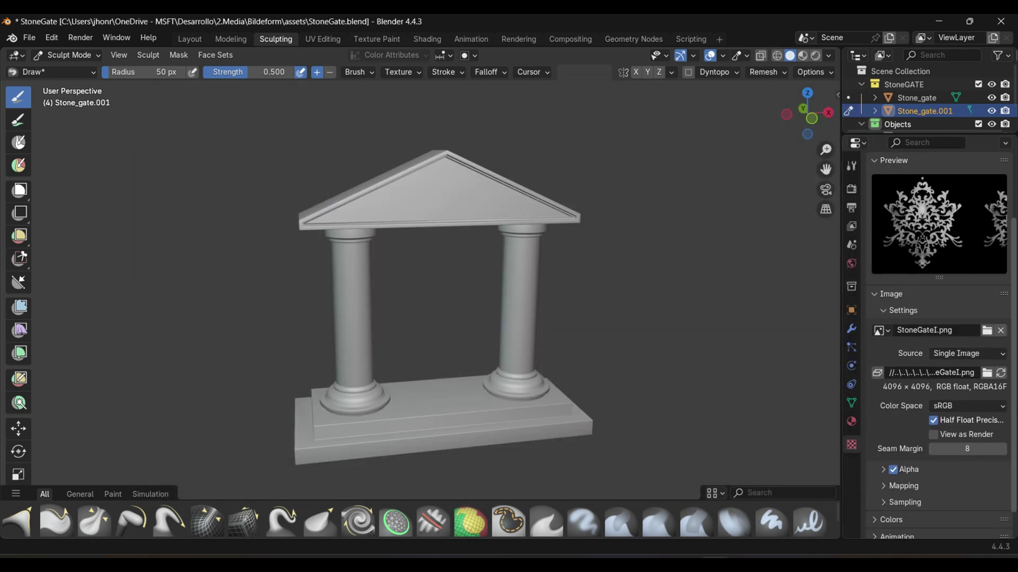
- Set the brush texture's image mapping extension to Clip
{"action": "left_click", "coordinate": [882, 491]}
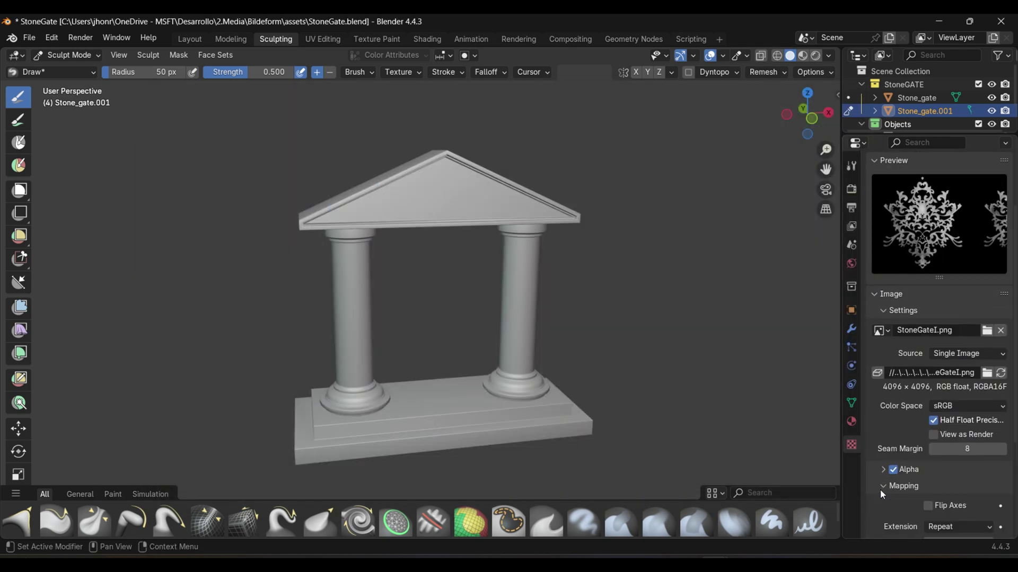
{"action": "scroll", "coordinate": [882, 494], "scroll_direction": "down", "scroll_amount": 4}
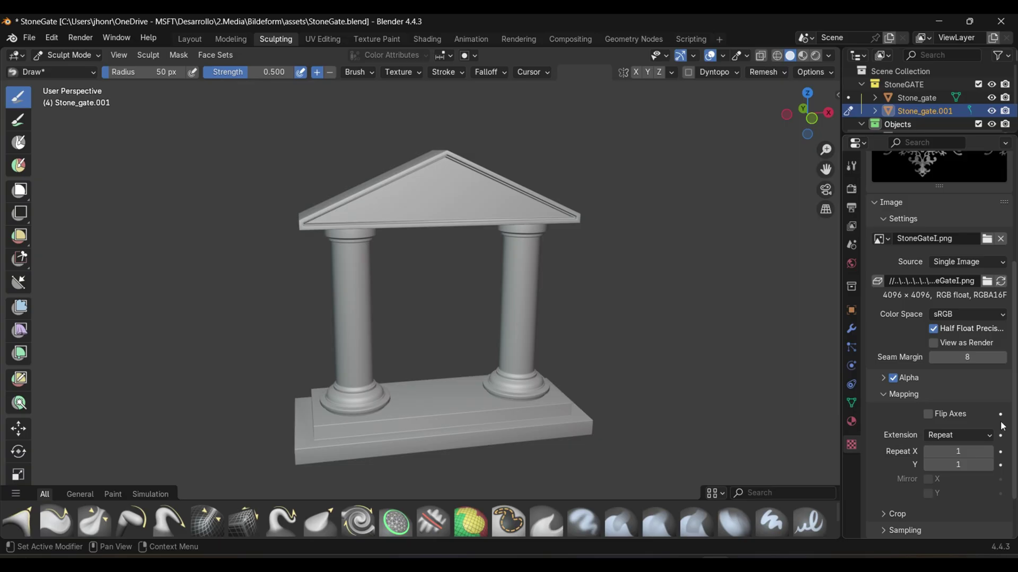
{"action": "left_click", "coordinate": [958, 436]}
{"action": "left_click", "coordinate": [951, 464]}
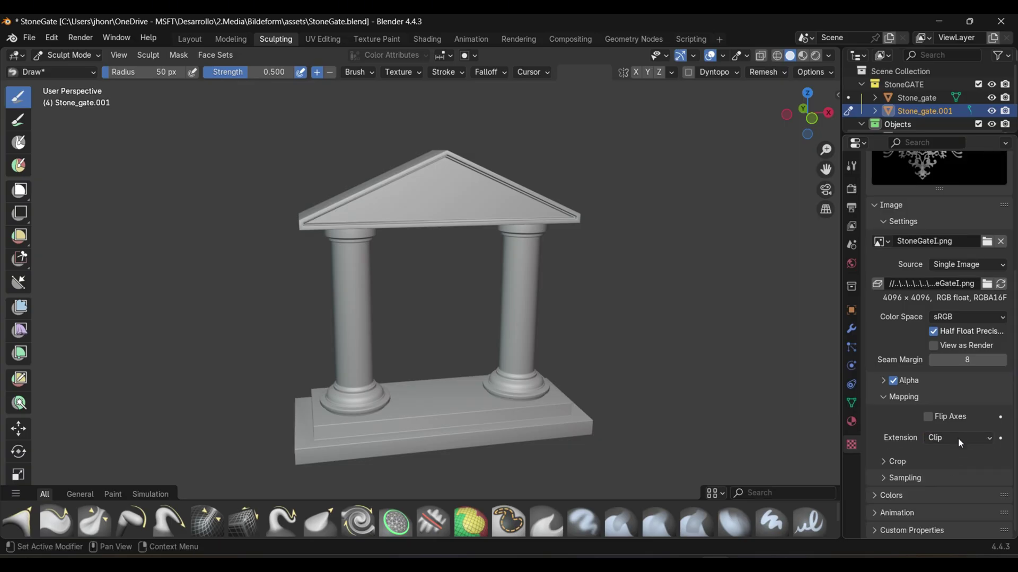
- Try the Clip Cube extension on the brush texture, expand its sampling options and return the extension to Clip
{"action": "left_click", "coordinate": [958, 438]}
{"action": "left_click", "coordinate": [956, 481]}
{"action": "left_click", "coordinate": [959, 479]}
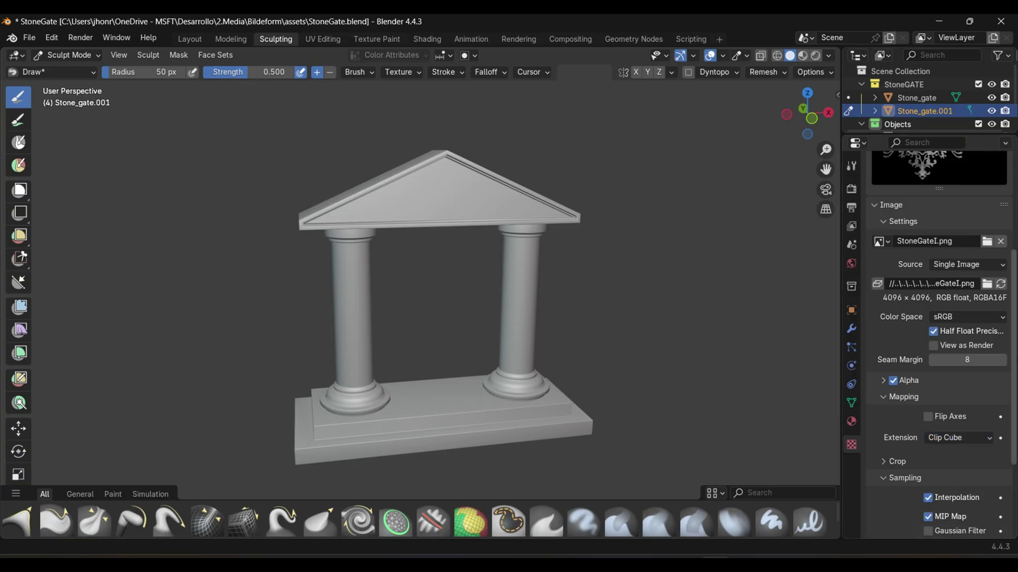
{"action": "scroll", "coordinate": [959, 479], "scroll_direction": "up", "scroll_amount": 2}
{"action": "left_click", "coordinate": [960, 490]}
{"action": "left_click", "coordinate": [959, 436]}
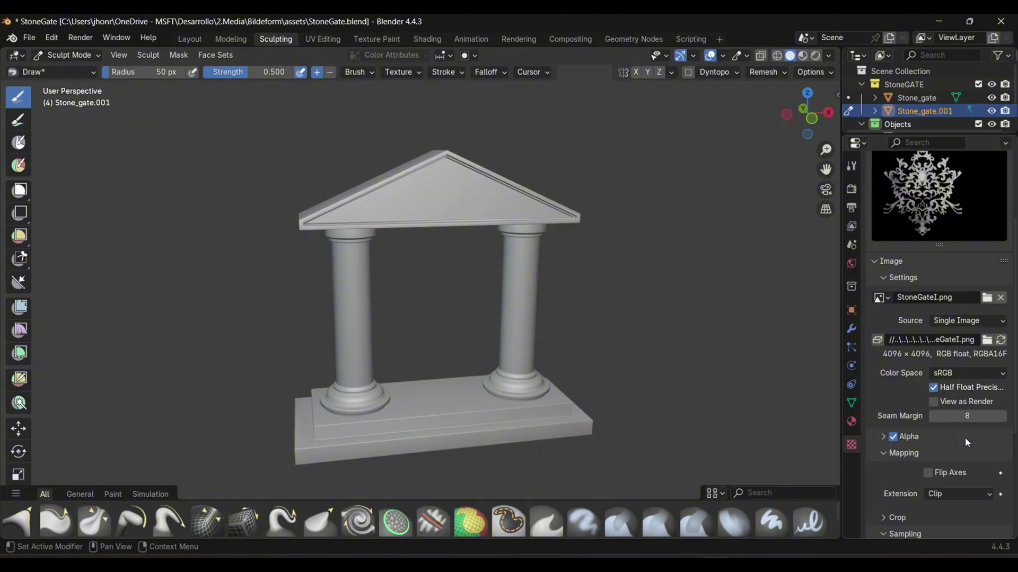
- Try the Repeat extension on the brush texture's image mapping and return it to Clip
{"action": "left_click", "coordinate": [957, 491]}
{"action": "left_click", "coordinate": [960, 464]}
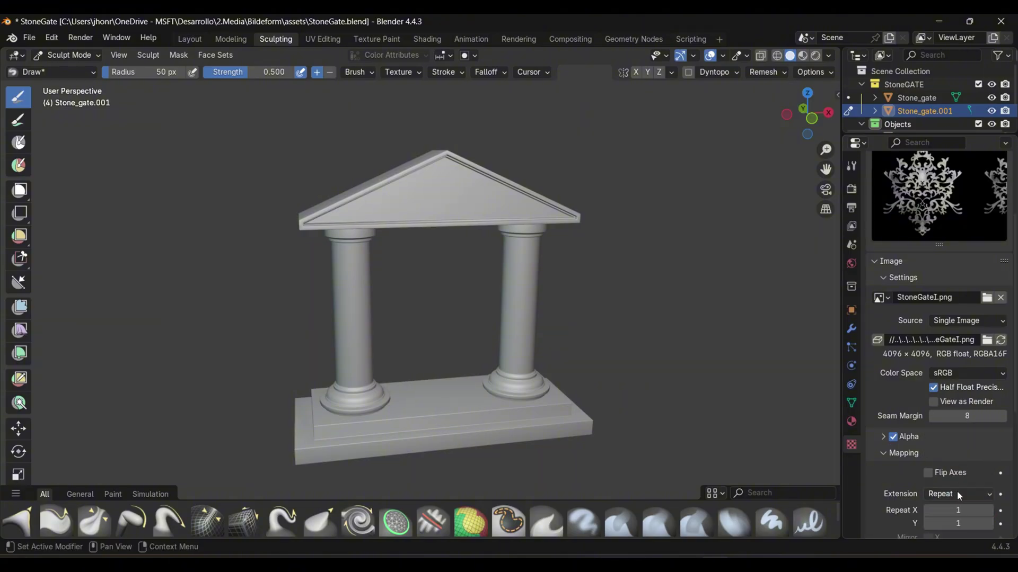
{"action": "left_click", "coordinate": [956, 491]}
{"action": "left_click", "coordinate": [953, 435]}
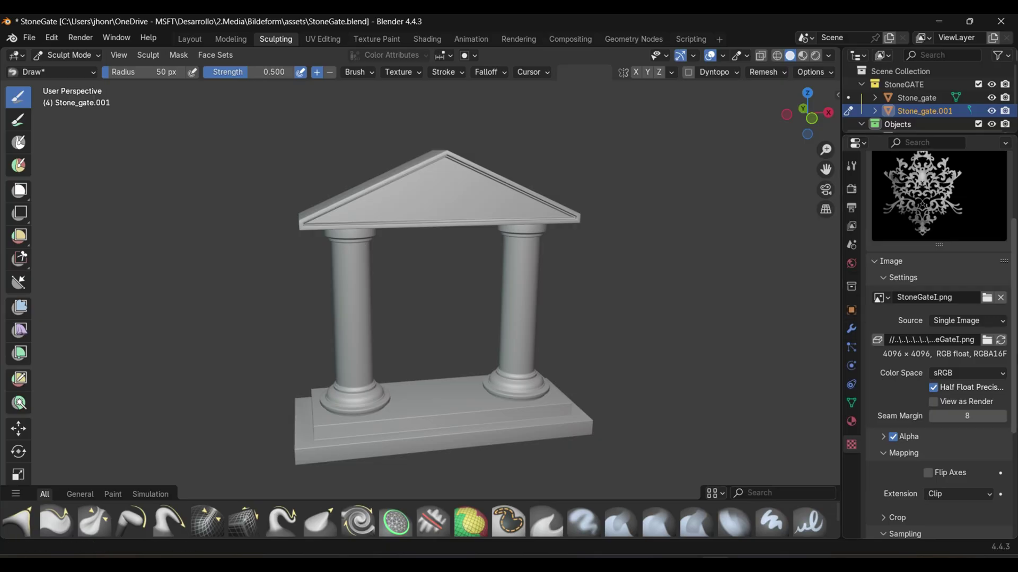
- Set the Draw brush's stroke method to Anchored
{"action": "scroll", "coordinate": [877, 373], "scroll_direction": "up", "scroll_amount": 4}
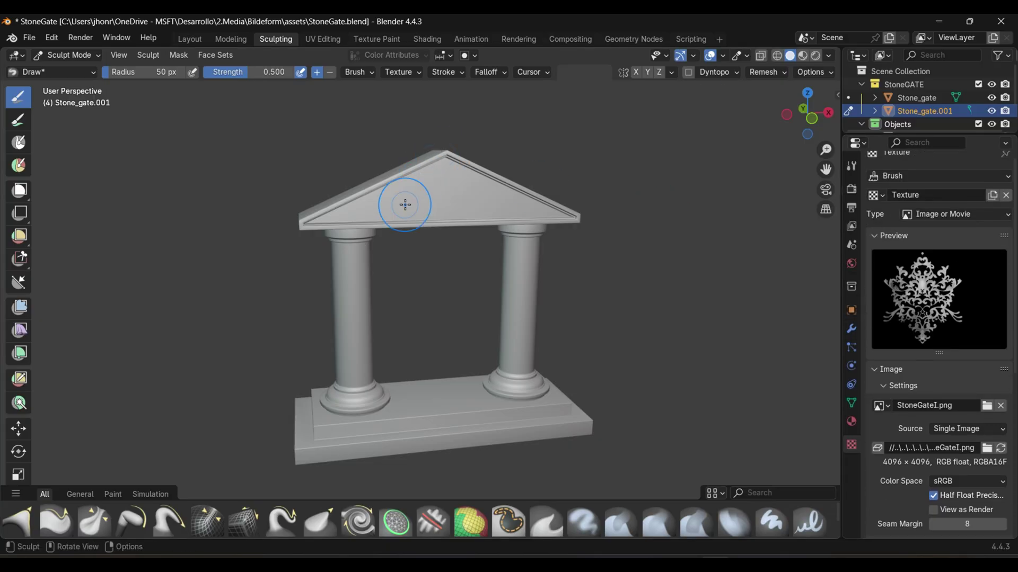
{"action": "scroll", "coordinate": [405, 205], "scroll_direction": "up", "scroll_amount": 3}
{"action": "left_click_drag", "start_coordinate": [826, 169], "coordinate": [834, 247]}
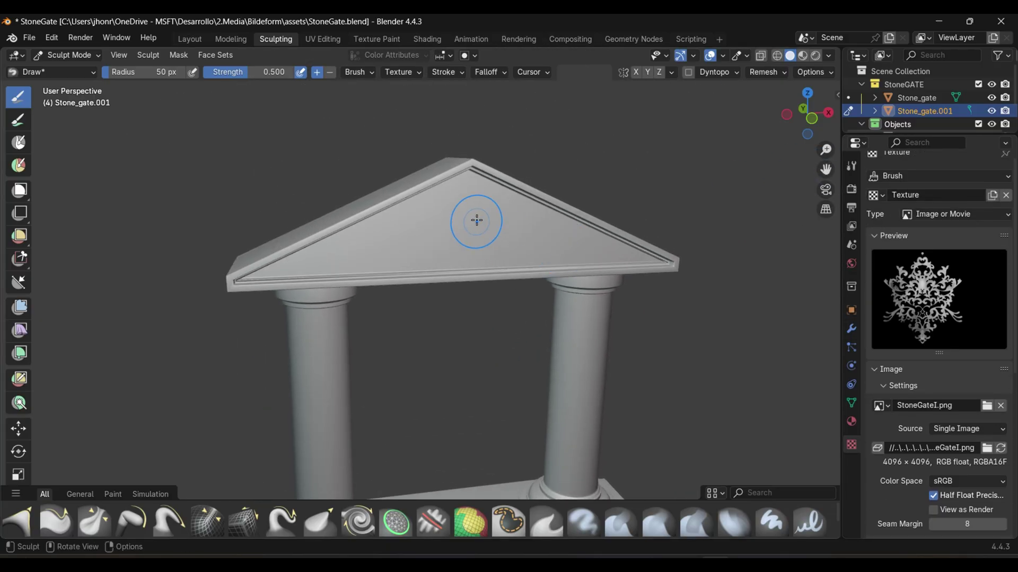
{"action": "left_click", "coordinate": [448, 72]}
{"action": "left_click", "coordinate": [462, 98]}
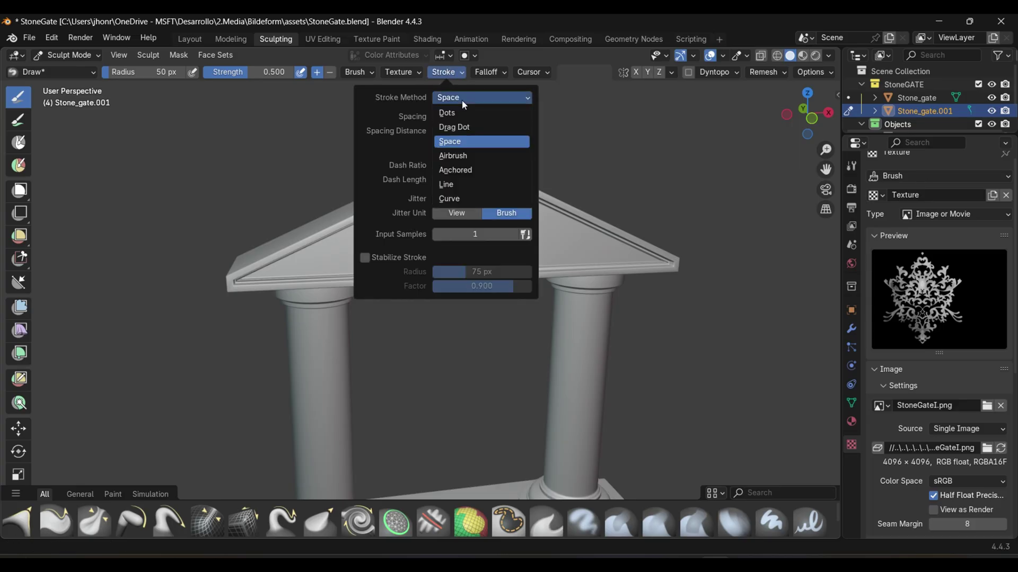
{"action": "left_click", "coordinate": [481, 169]}
- Stamp the ornament relief onto the right part of the pediment's front face and inspect its detail up close
{"action": "mouse_move", "coordinate": [514, 222]}
{"action": "left_mouse_down"}
{"action": "mouse_move", "coordinate": [542, 232]}
{"action": "mouse_move", "coordinate": [517, 269]}
{"action": "left_mouse_up"}
{"action": "scroll", "coordinate": [521, 196], "scroll_direction": "up", "scroll_amount": 4}
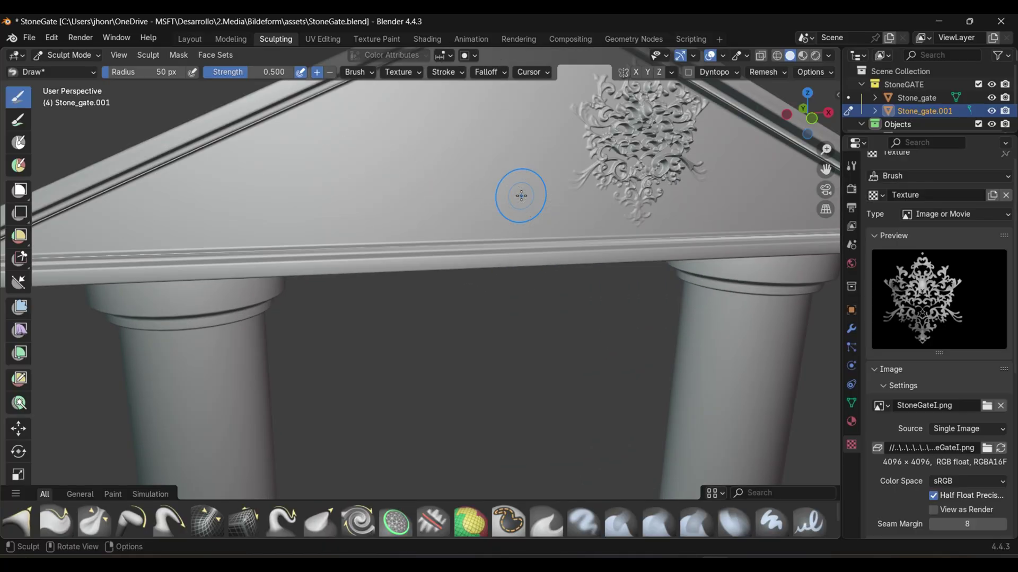
{"action": "scroll", "coordinate": [521, 196], "scroll_direction": "down", "scroll_amount": 4}
{"action": "scroll", "coordinate": [602, 352], "scroll_direction": "up", "scroll_amount": 6}
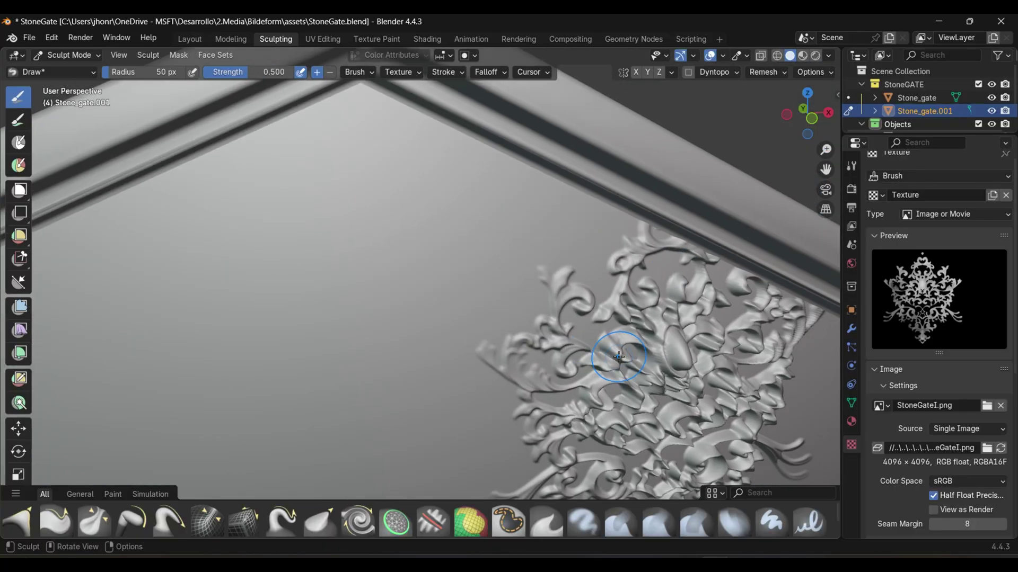
{"action": "left_click_drag", "start_coordinate": [807, 113], "coordinate": [779, 127]}
- Replace the brush texture's image file with StoneGateII.png from the bild folder
{"action": "scroll", "coordinate": [997, 326], "scroll_direction": "down", "scroll_amount": 5}
{"action": "left_click", "coordinate": [987, 314]}
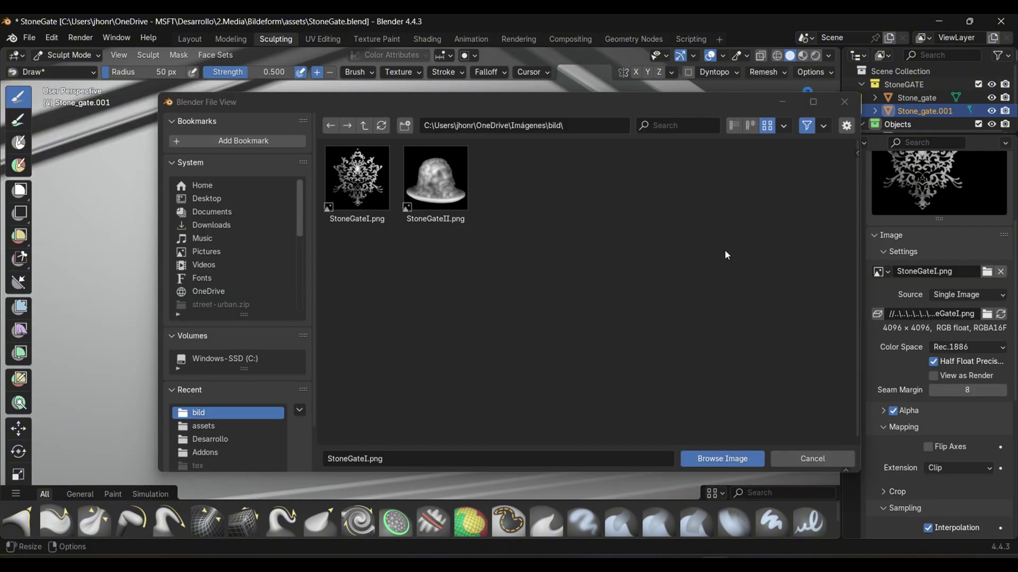
{"action": "double_click", "coordinate": [444, 193]}
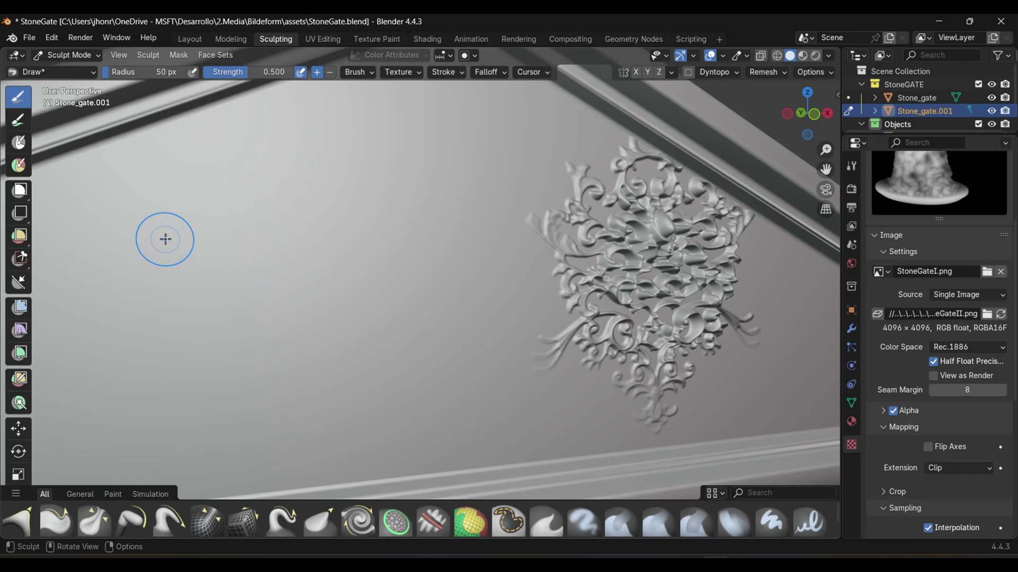
- Stamp the relief onto the left part of the pediment, undo that first stamp, and stamp the head relief there
{"action": "mouse_move", "coordinate": [155, 236]}
{"action": "left_mouse_down"}
{"action": "mouse_move", "coordinate": [225, 289]}
{"action": "mouse_move", "coordinate": [237, 322]}
{"action": "mouse_move", "coordinate": [182, 338]}
{"action": "left_mouse_up"}
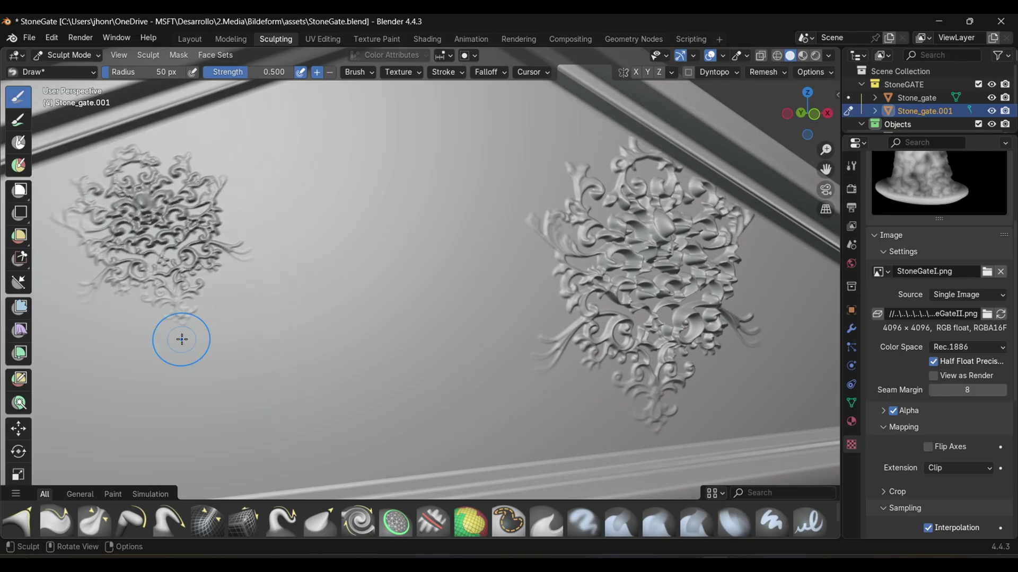
{"action": "key", "text": "ctrl+z"}
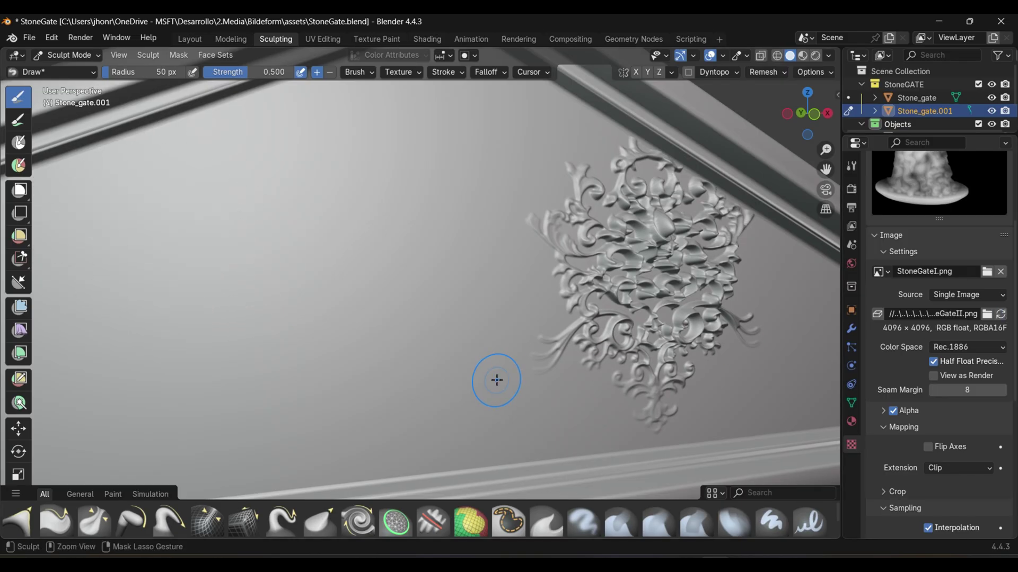
{"action": "mouse_move", "coordinate": [173, 266]}
{"action": "left_mouse_down"}
{"action": "mouse_move", "coordinate": [260, 359]}
{"action": "mouse_move", "coordinate": [217, 436]}
{"action": "left_mouse_up"}
{"action": "scroll", "coordinate": [438, 250], "scroll_direction": "down", "scroll_amount": 2}
{"action": "scroll", "coordinate": [438, 249], "scroll_direction": "up", "scroll_amount": 2}
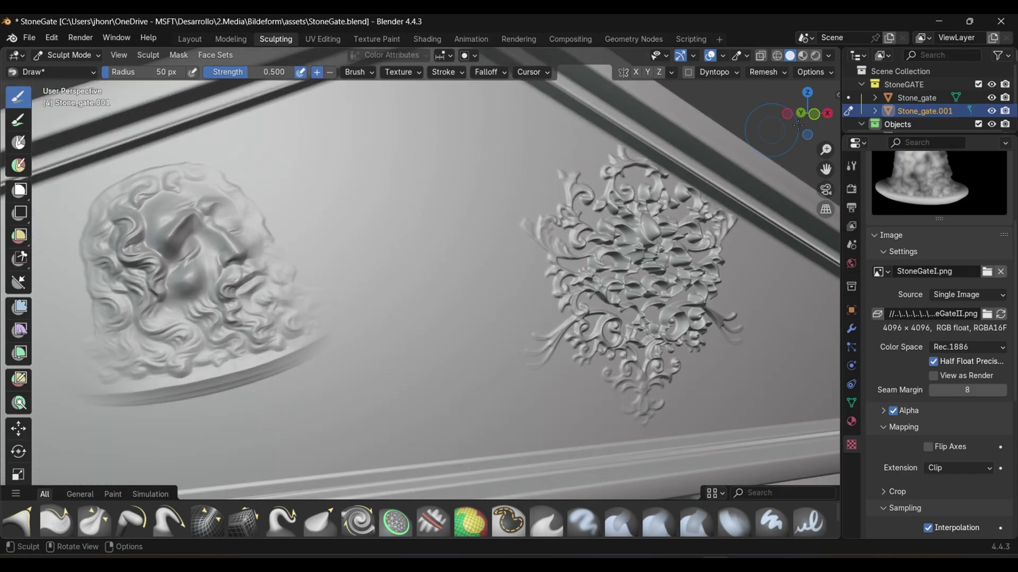
{"action": "mouse_move", "coordinate": [804, 118]}
{"action": "left_mouse_down"}
{"action": "mouse_move", "coordinate": [833, 118]}
{"action": "mouse_move", "coordinate": [804, 102]}
{"action": "mouse_move", "coordinate": [807, 139]}
{"action": "mouse_move", "coordinate": [816, 131]}
{"action": "mouse_move", "coordinate": [808, 117]}
{"action": "left_mouse_up"}
{"action": "scroll", "coordinate": [302, 368], "scroll_direction": "up", "scroll_amount": 6}
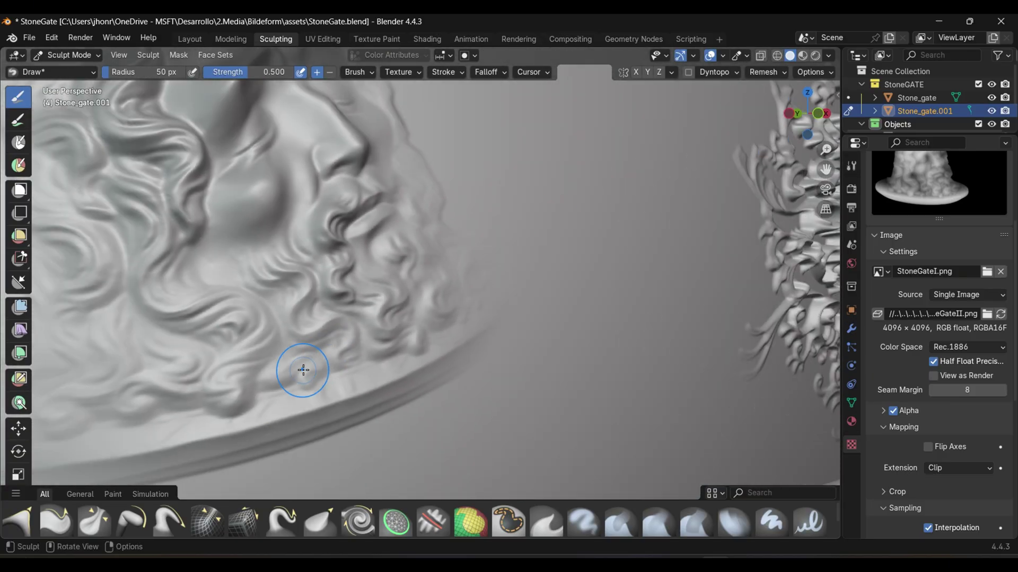
- Stamp a second, smaller head relief on the pediment between the large head and the ornament
{"action": "left_click_drag", "start_coordinate": [828, 174], "coordinate": [799, 249]}
{"action": "mouse_move", "coordinate": [530, 167]}
{"action": "left_mouse_down"}
{"action": "mouse_move", "coordinate": [577, 261]}
{"action": "mouse_move", "coordinate": [494, 328]}
{"action": "mouse_move", "coordinate": [523, 334]}
{"action": "left_mouse_up"}
{"action": "left_click_drag", "start_coordinate": [825, 169], "coordinate": [595, 311]}
- Switch to the Flatten/Contrast brush, smooth the brow and nose area of the smaller head, and review the pediment reliefs
{"action": "scroll", "coordinate": [834, 510], "scroll_direction": "up", "scroll_amount": 3}
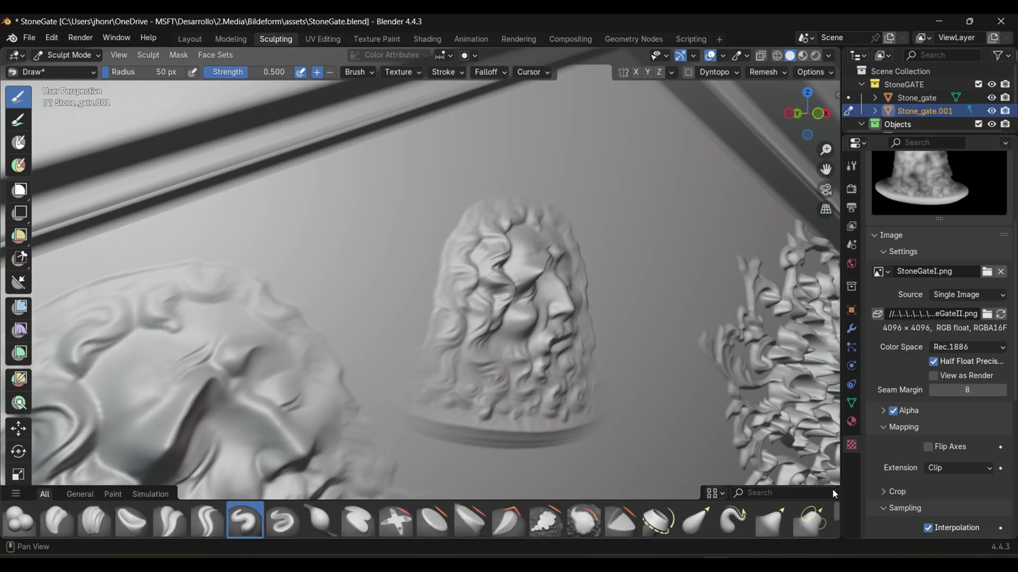
{"action": "left_click", "coordinate": [434, 522]}
{"action": "left_click_drag", "start_coordinate": [544, 273], "coordinate": [525, 287]}
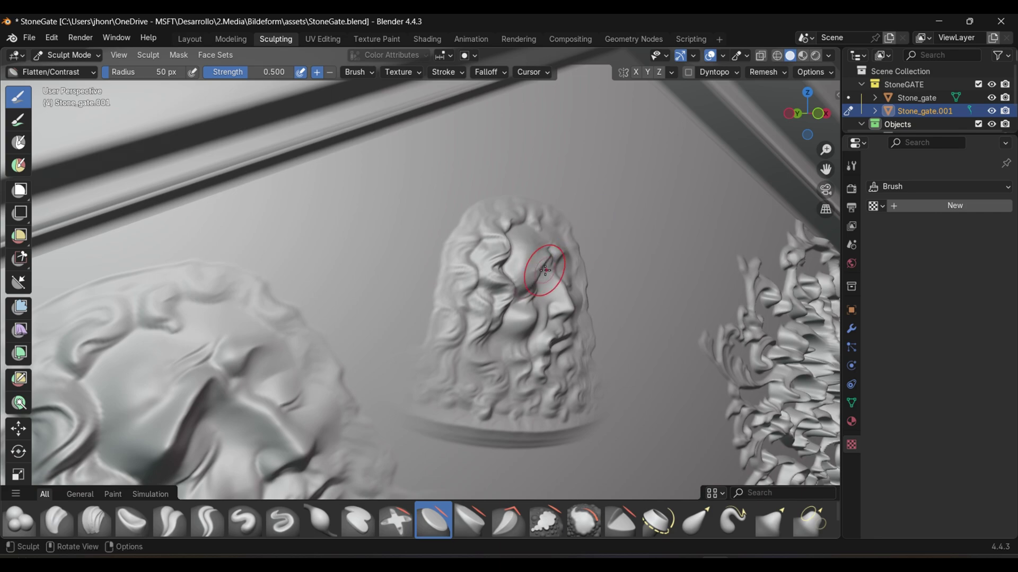
{"action": "left_click_drag", "start_coordinate": [807, 112], "coordinate": [638, 235]}
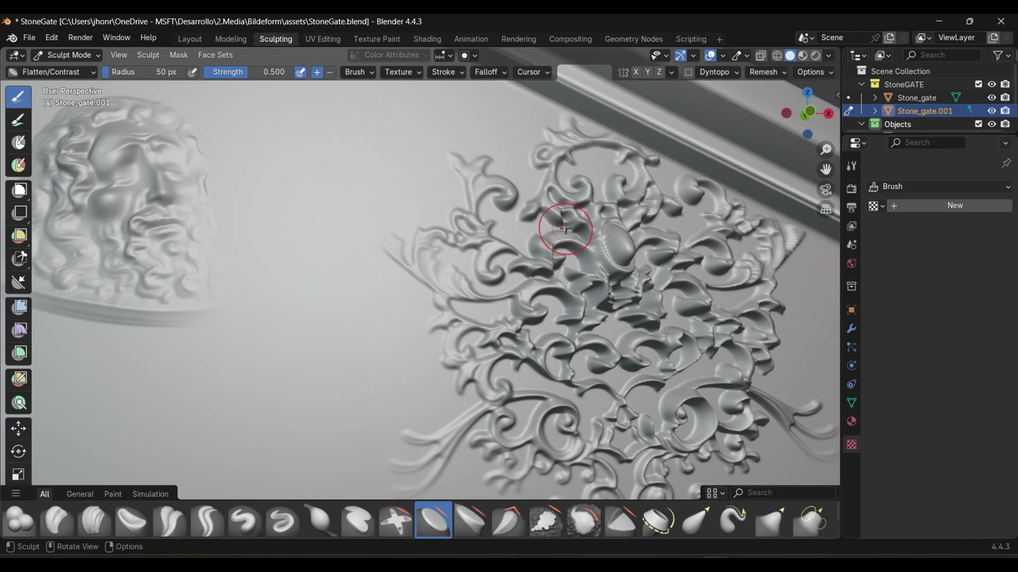
{"action": "scroll", "coordinate": [566, 228], "scroll_direction": "down", "scroll_amount": 4}
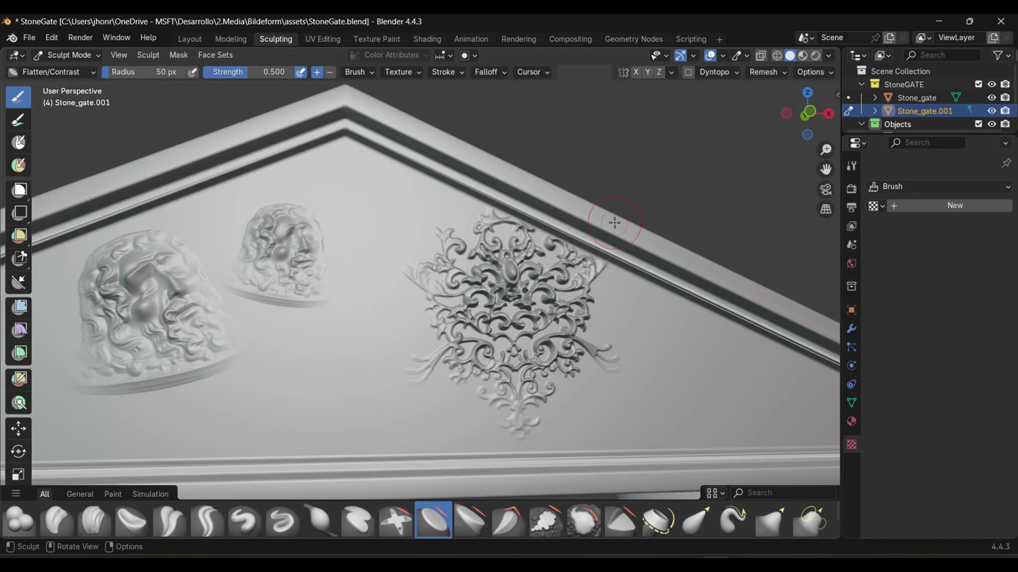